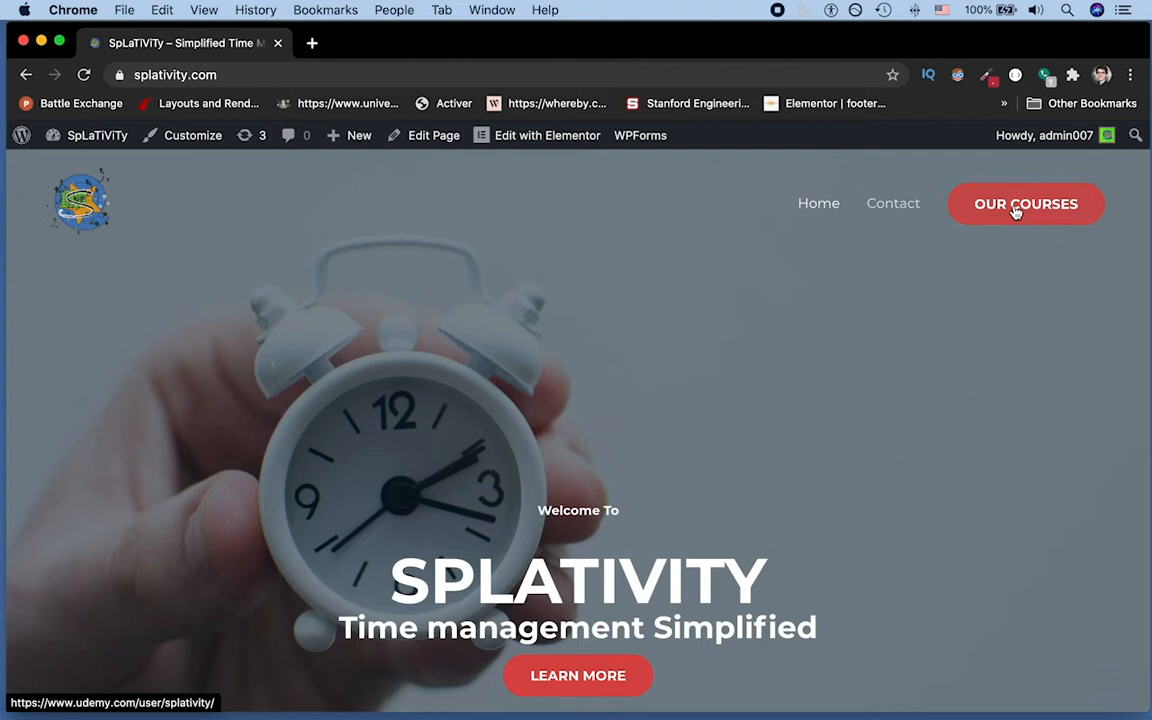
Step: Check where the Our Courses header link leads, then return to the Splativity site tab
{"action": "left_click", "coordinate": [1016, 212]}
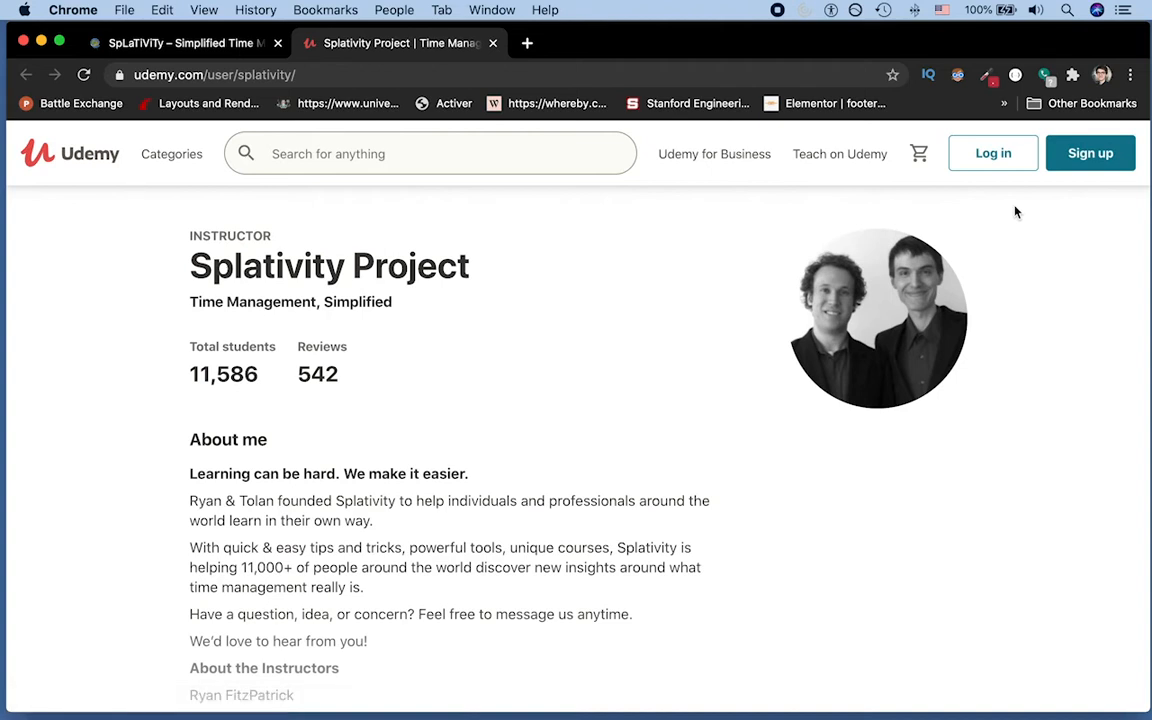
{"action": "scroll", "coordinate": [1016, 212], "scroll_direction": "down", "scroll_amount": 5}
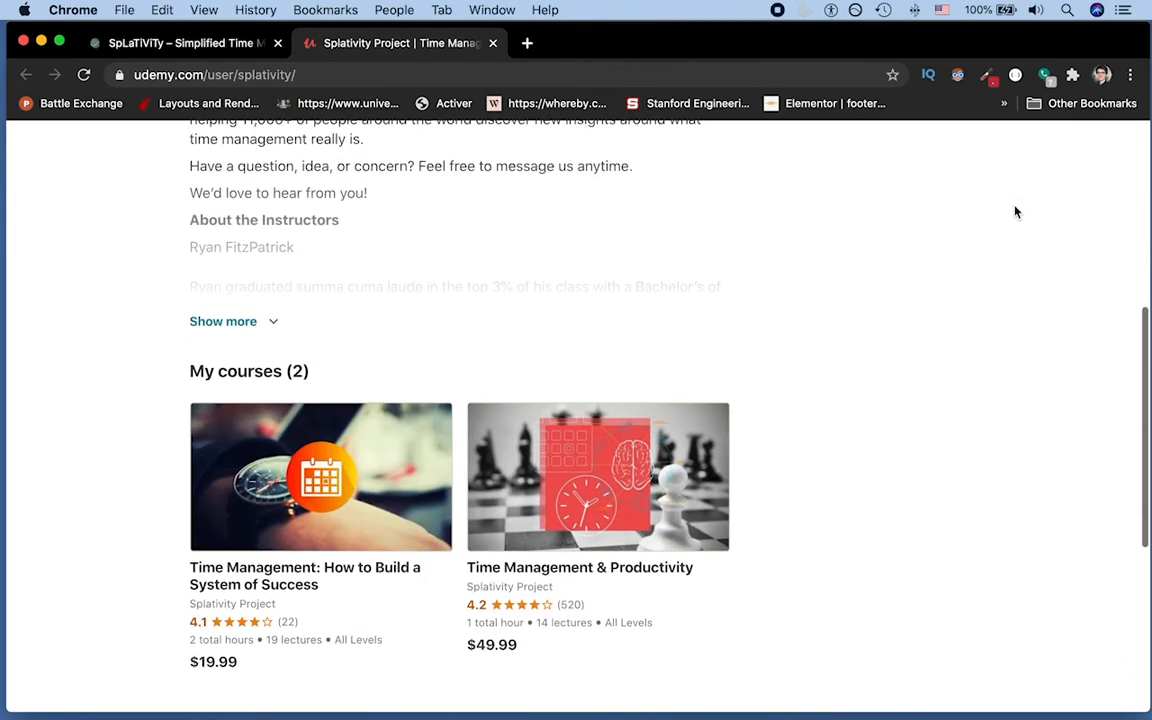
{"action": "scroll", "coordinate": [1016, 212], "scroll_direction": "up", "scroll_amount": 5}
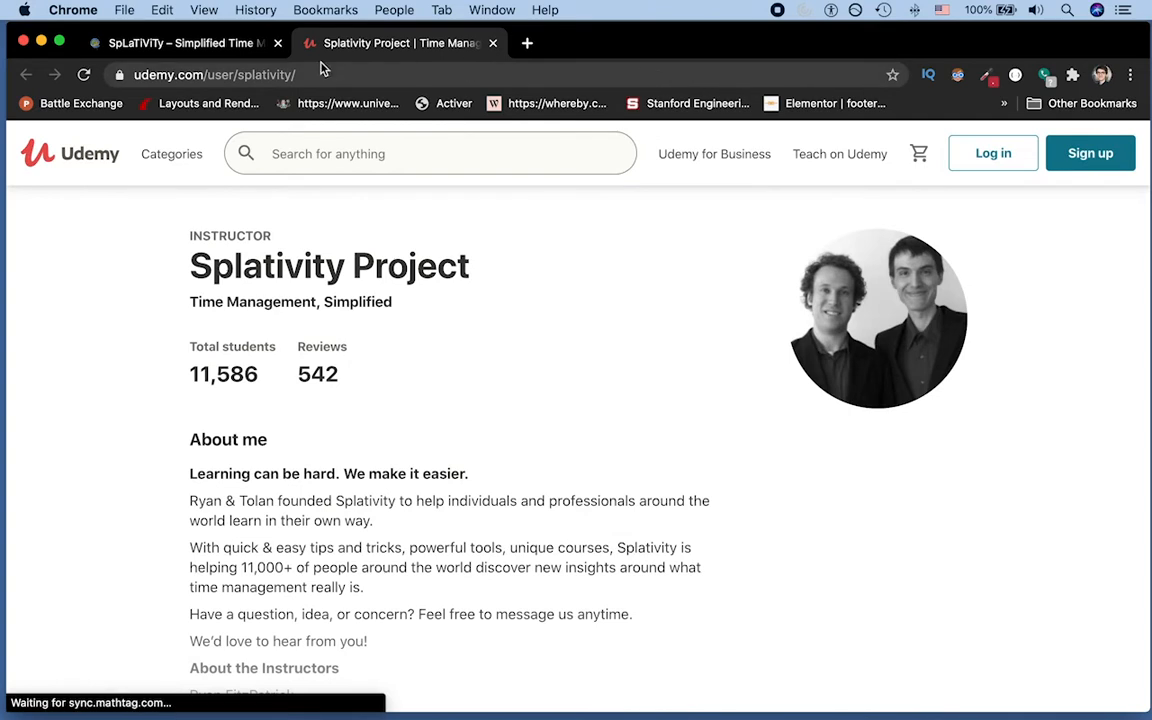
{"action": "left_click", "coordinate": [198, 50]}
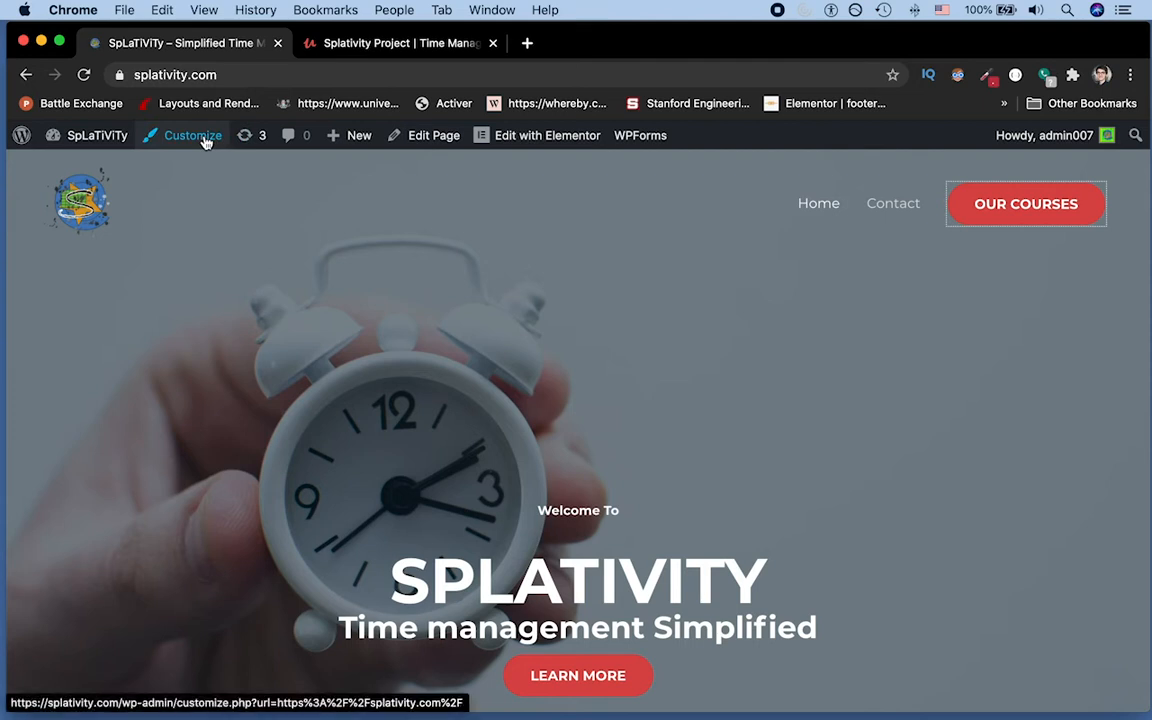
Step: Load the /wp-admin dashboard and open Appearance > Customize for the Astra theme
{"action": "key", "text": "super+l"}
{"action": "key", "text": "Right"}
{"action": "type", "text": "/wp"}
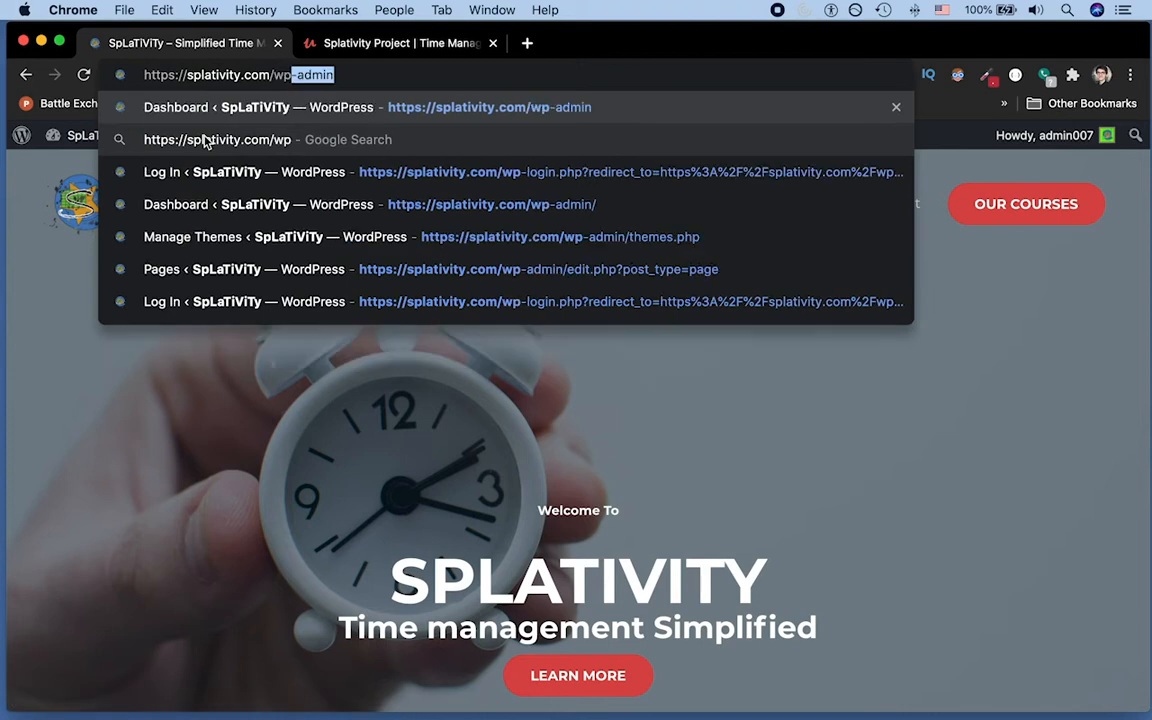
{"action": "key", "text": "Return"}
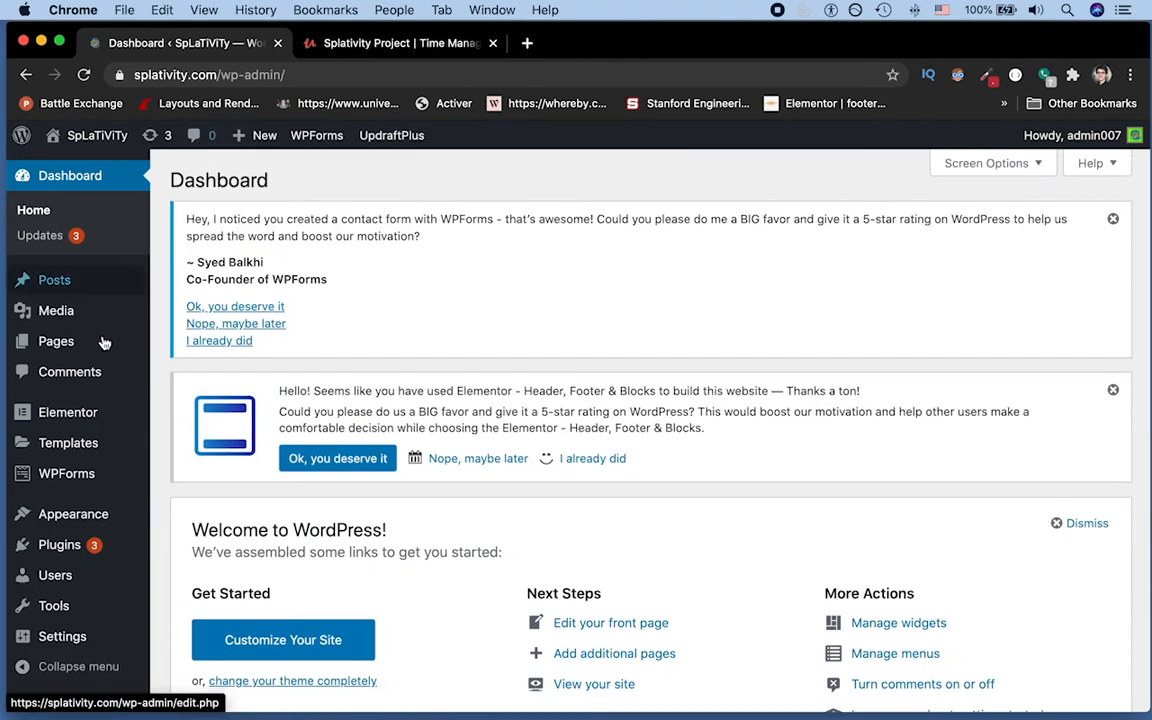
{"action": "mouse_move", "coordinate": [68, 520]}
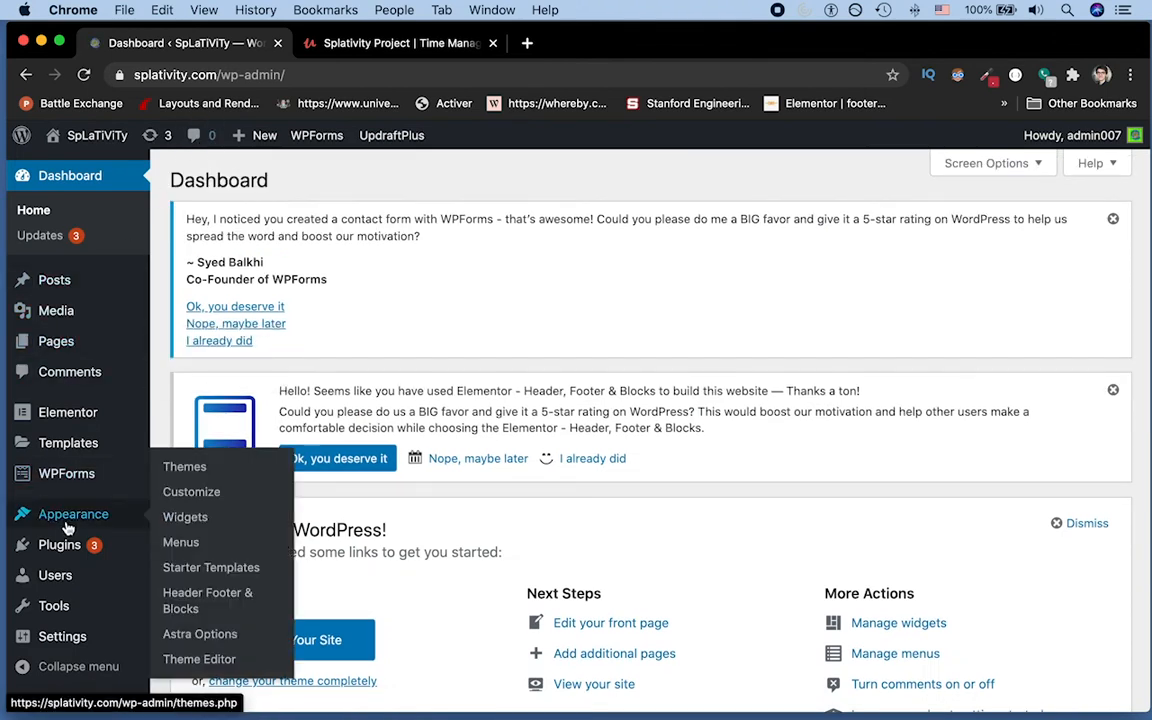
{"action": "left_click", "coordinate": [193, 492]}
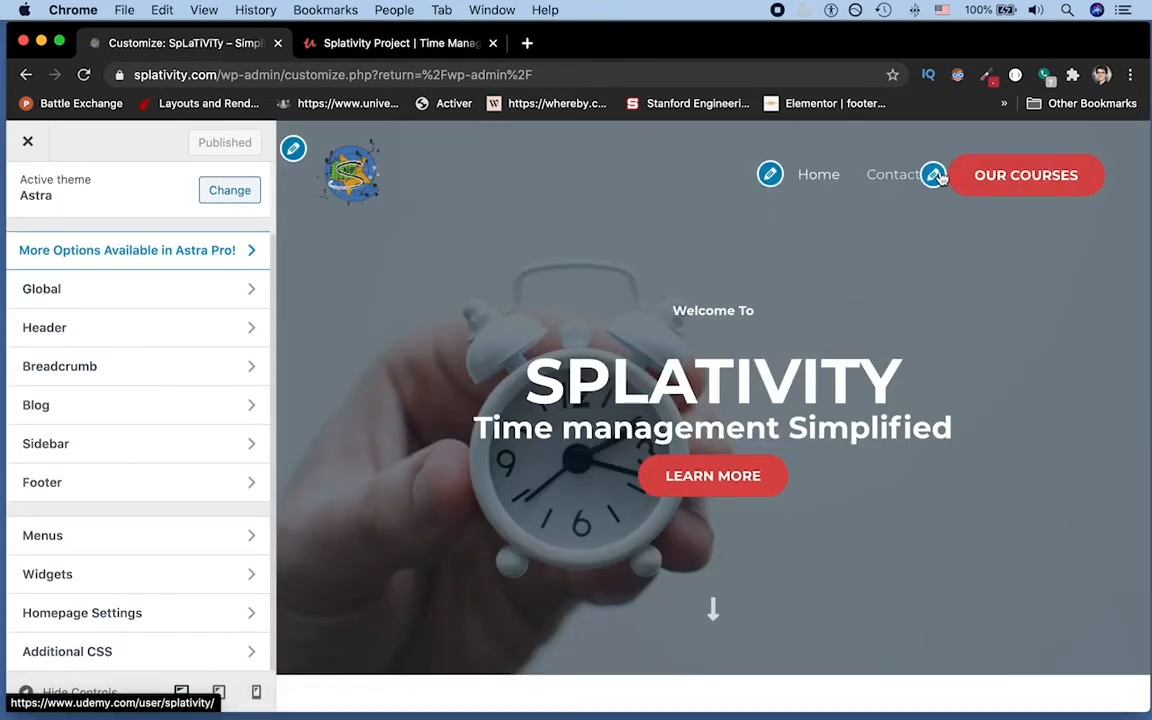
Step: Replace the header menu button's 'Our Courses' text with the business phone number
{"action": "left_click", "coordinate": [934, 176]}
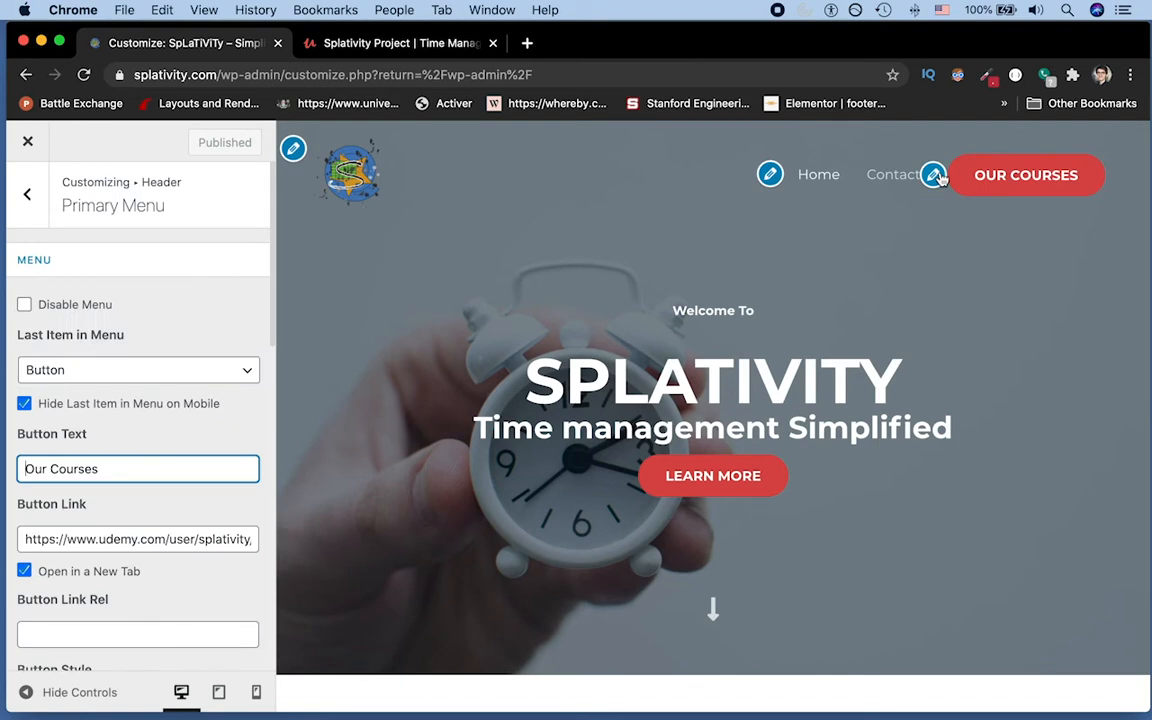
{"action": "triple_click", "coordinate": [149, 463]}
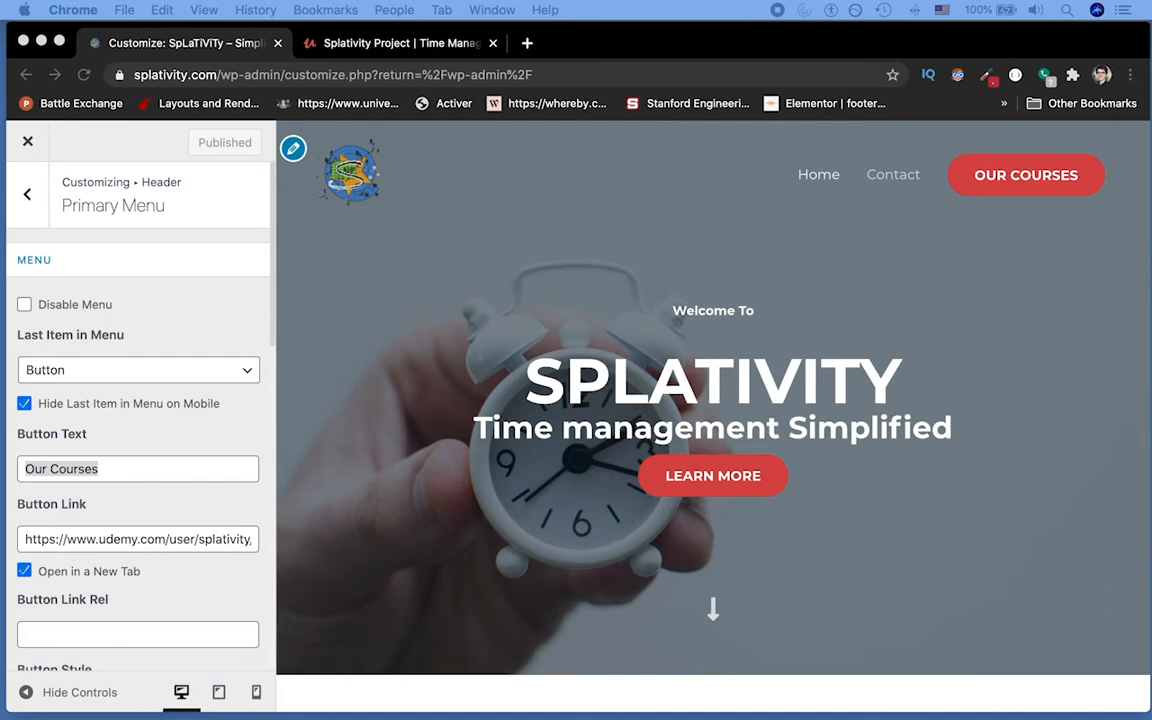
{"action": "left_click", "coordinate": [116, 467]}
{"action": "key", "text": "super+c"}
{"action": "key", "text": "super+v"}
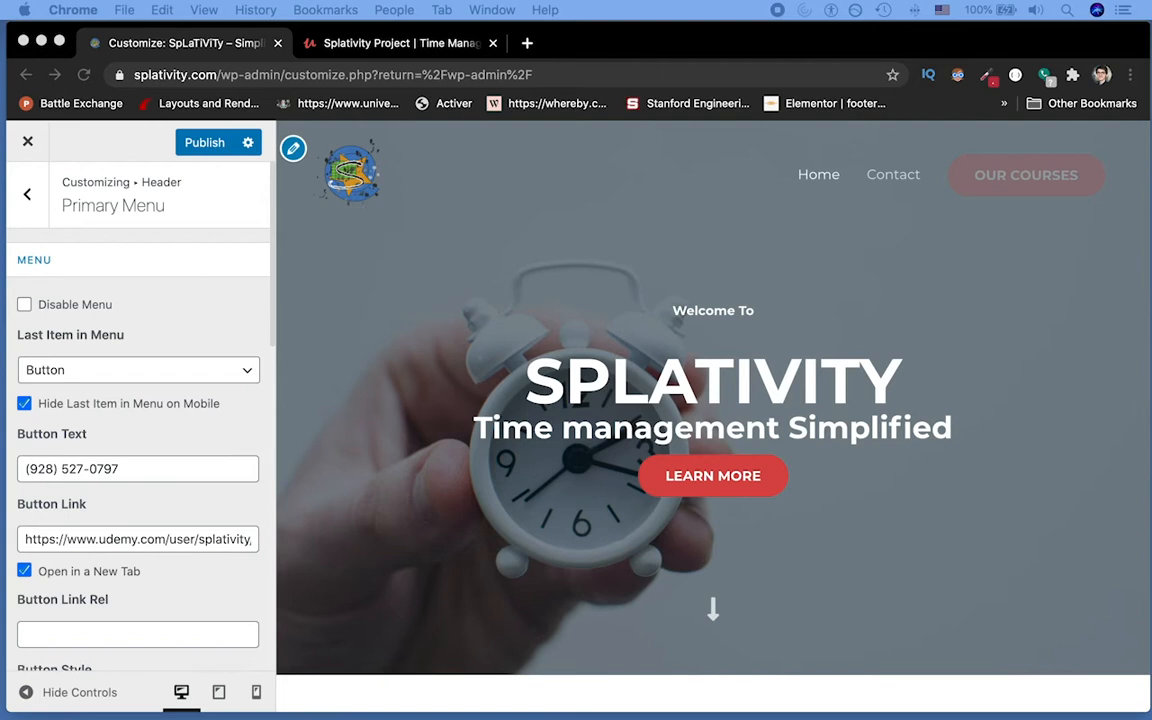
Step: Change the button link from Udemy to a tel:+1 link for the business phone number, and publish
{"action": "left_click", "coordinate": [30, 540]}
{"action": "left_click", "coordinate": [37, 538]}
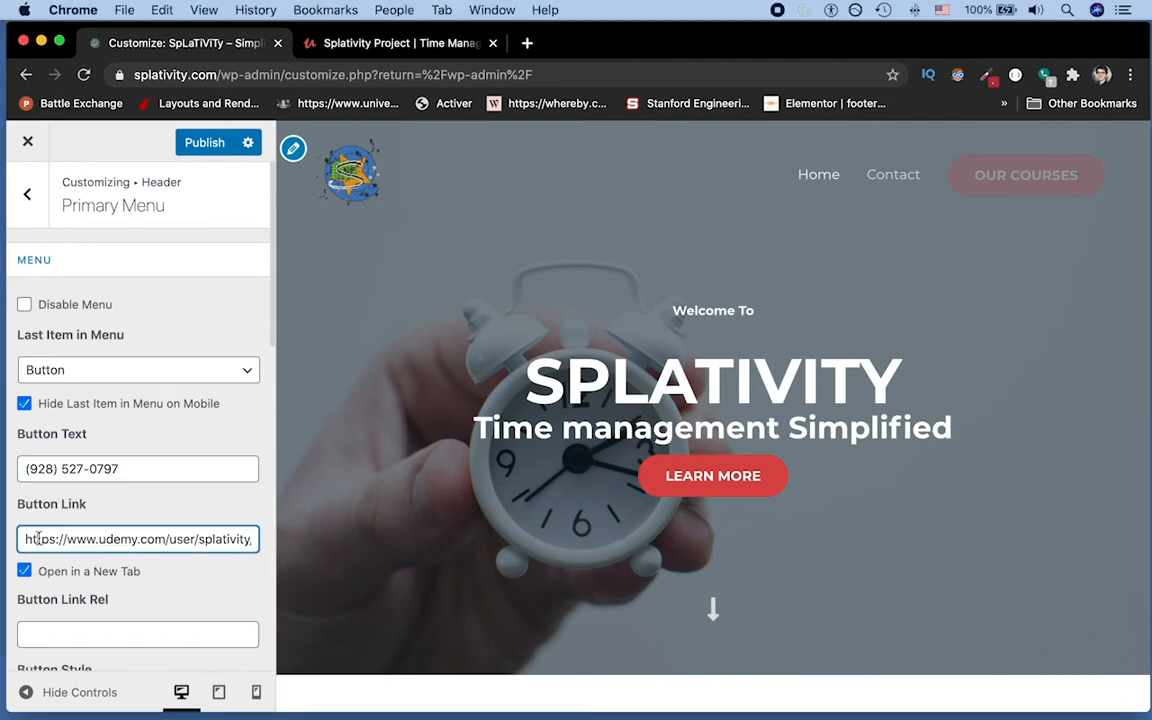
{"action": "key", "text": "super+a"}
{"action": "type", "text": "tel"}
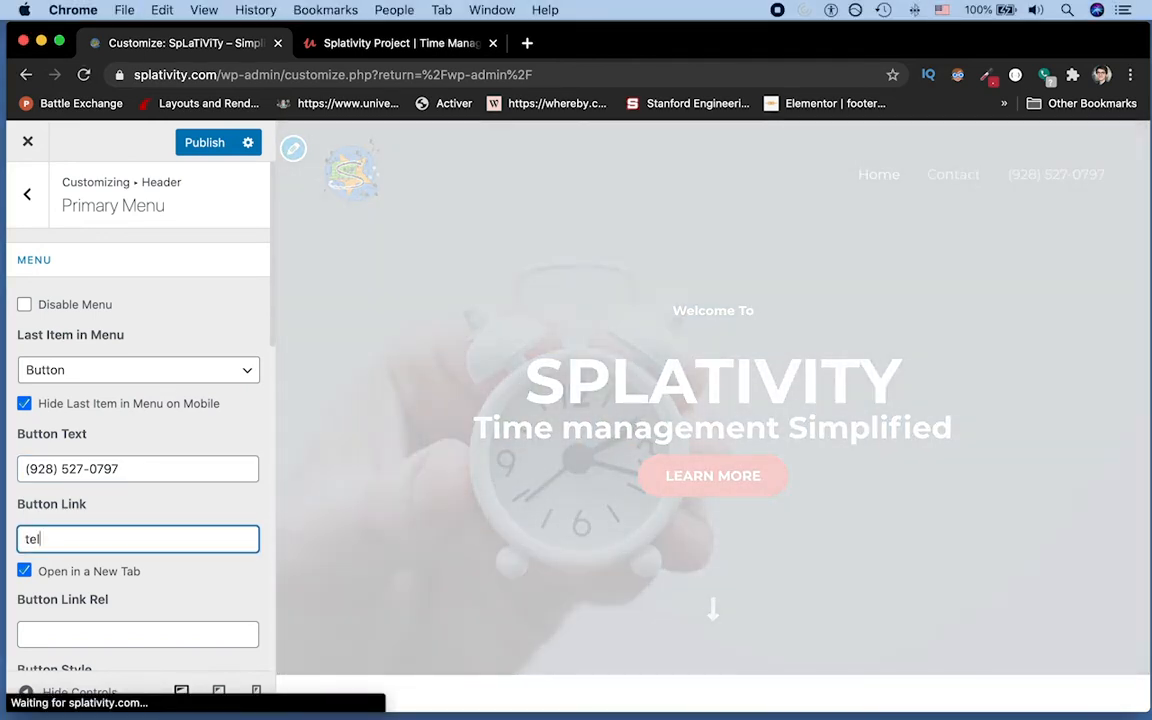
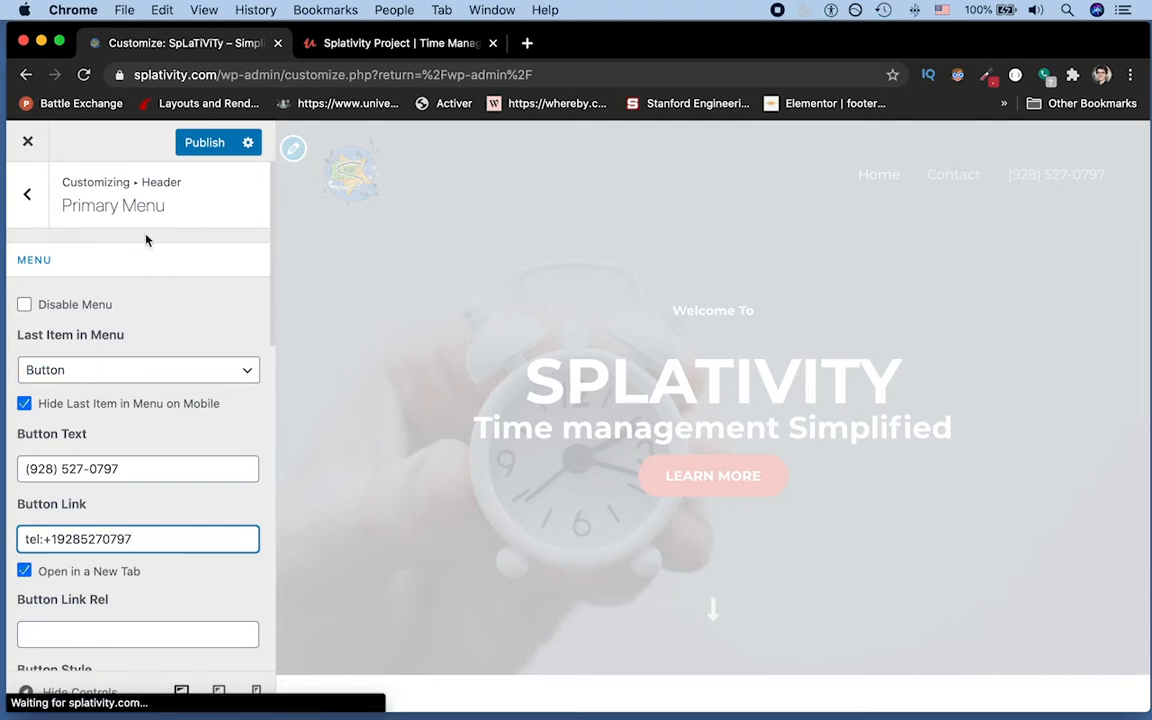
{"action": "left_click", "coordinate": [224, 146]}
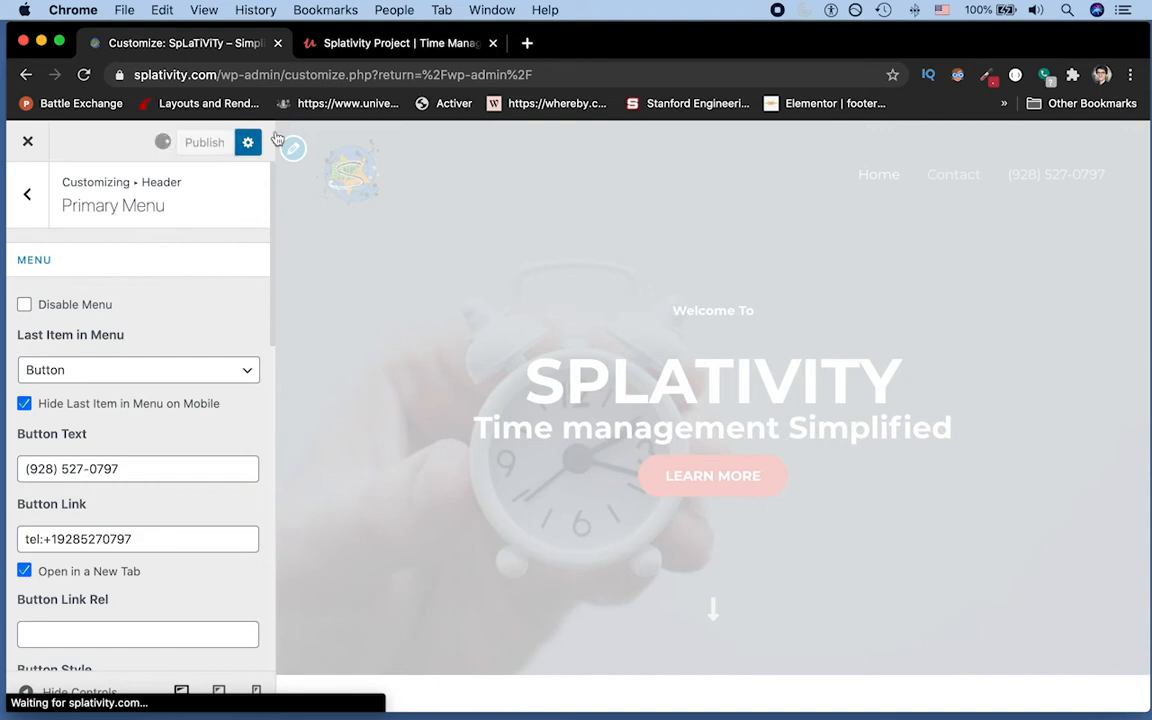
Step: Load the live splativity.com site in a new browser tab
{"action": "left_click", "coordinate": [368, 48]}
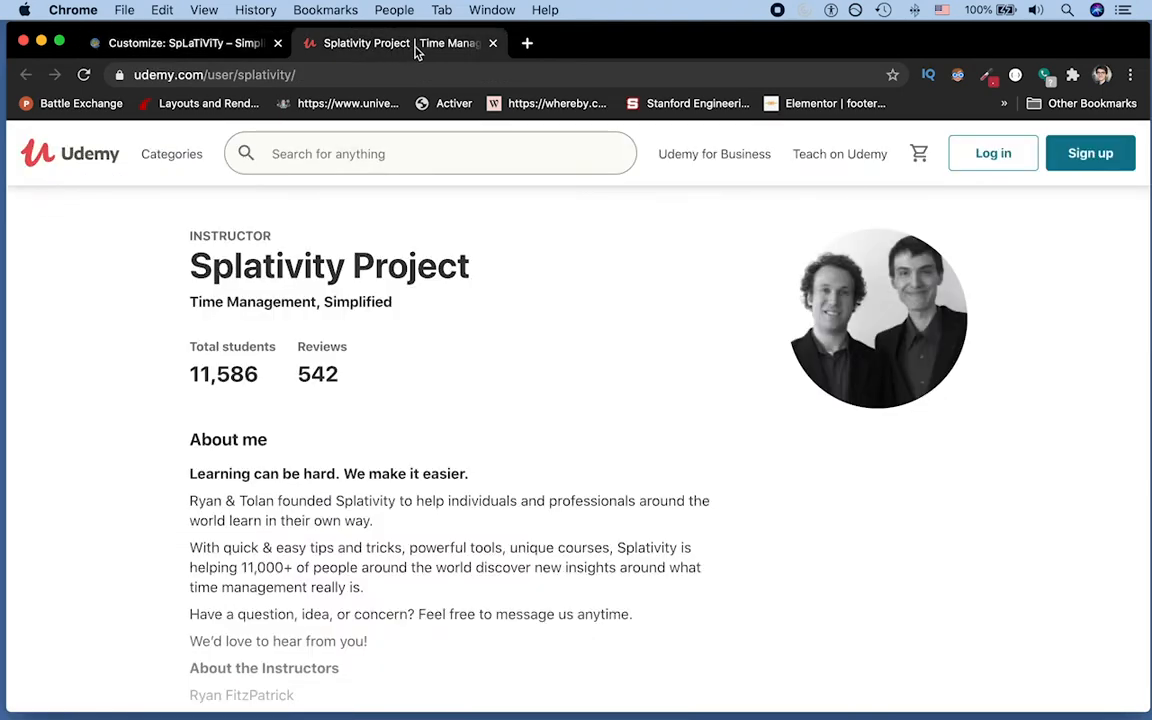
{"action": "left_click", "coordinate": [527, 43]}
{"action": "type", "text": "spla"}
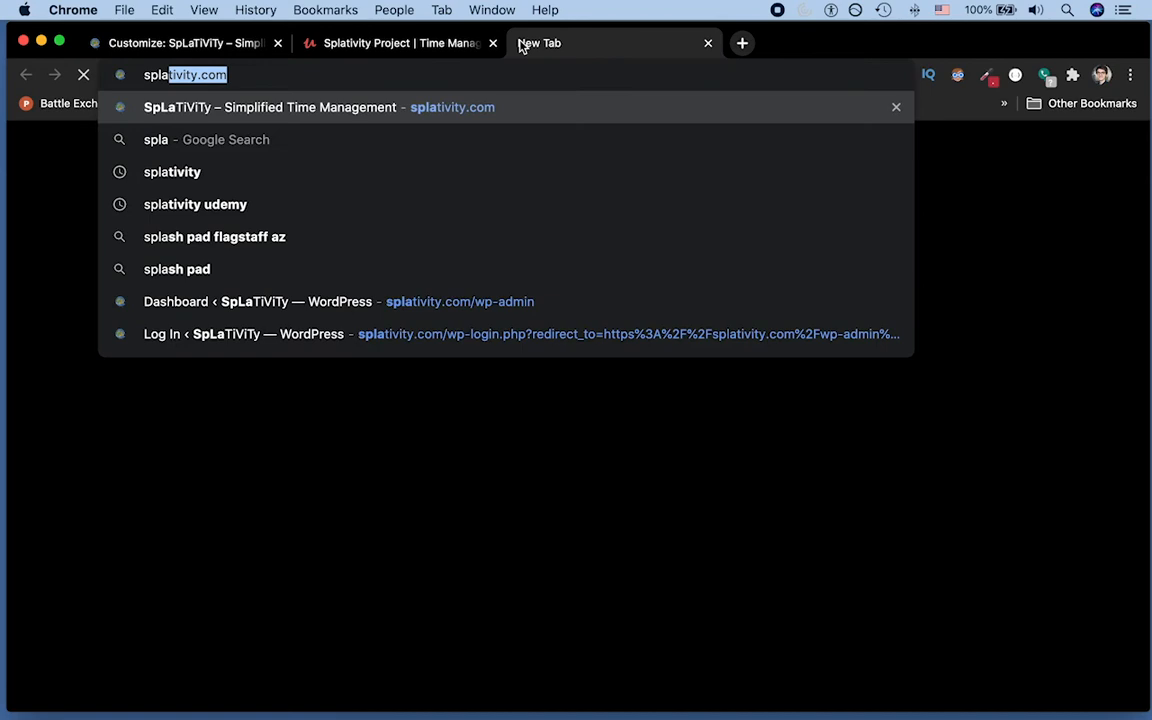
{"action": "key", "text": "Return"}
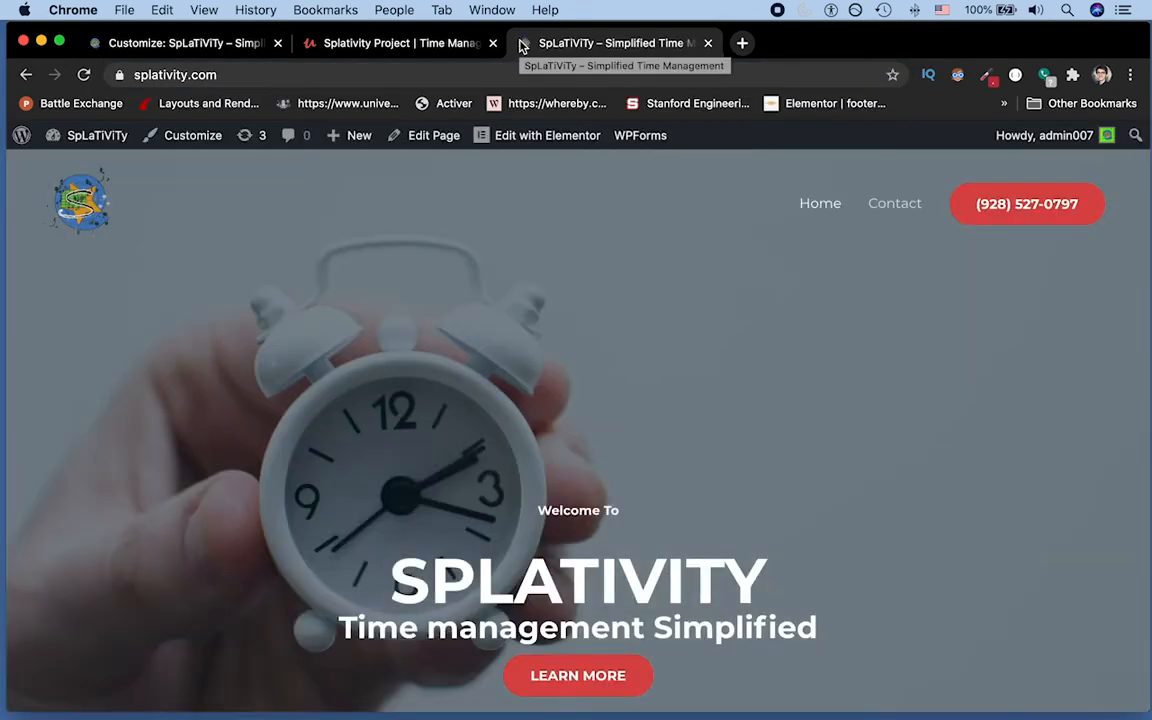
Step: Test the header phone button's call prompt, choosing FaceTime and then cancelling the call
{"action": "left_click", "coordinate": [1040, 218]}
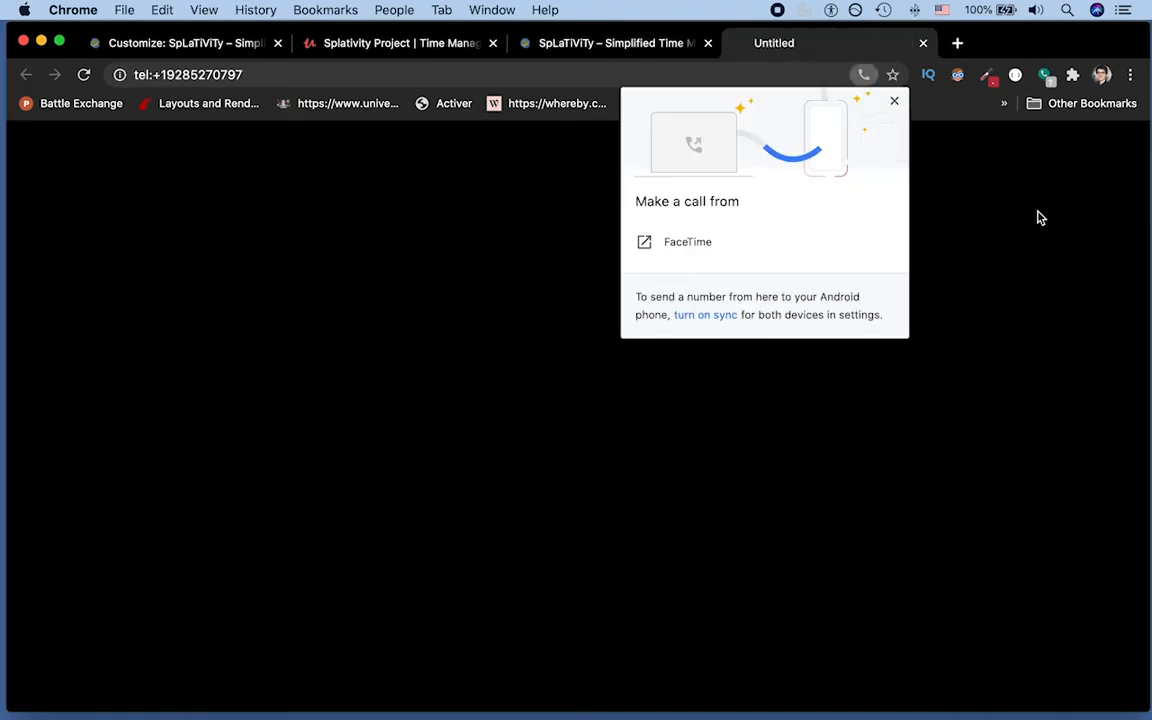
{"action": "left_click", "coordinate": [1040, 218]}
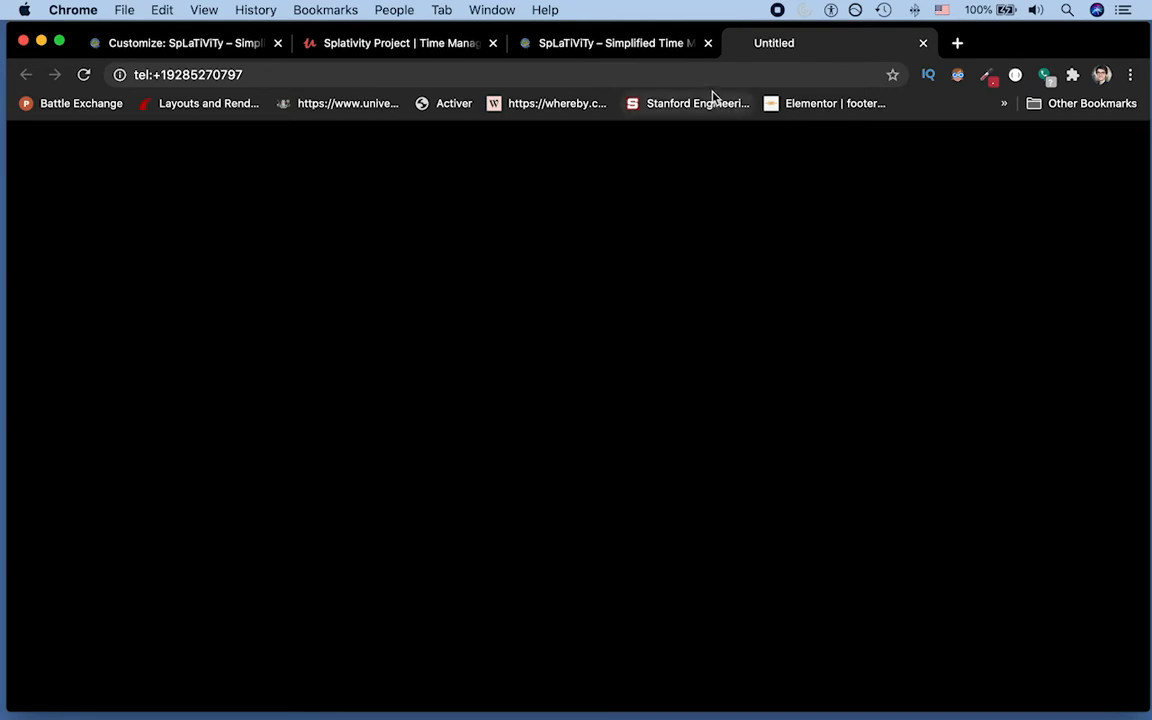
{"action": "left_click", "coordinate": [648, 50]}
{"action": "left_click", "coordinate": [1017, 207]}
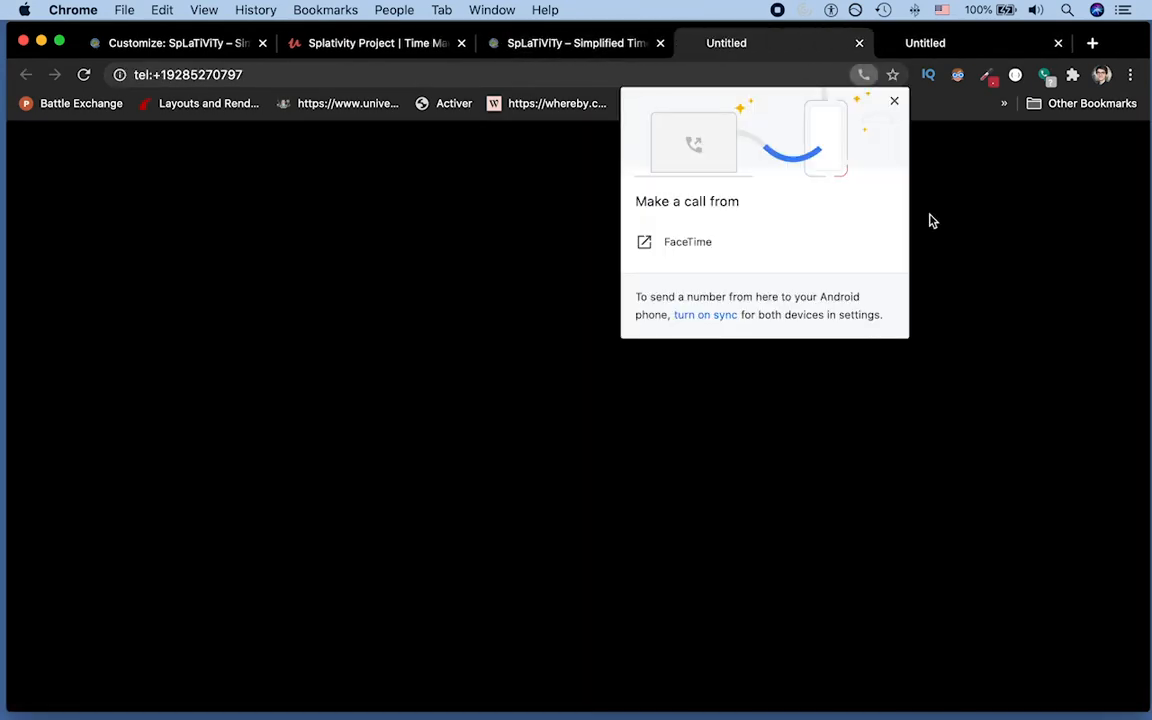
{"action": "left_click", "coordinate": [722, 249]}
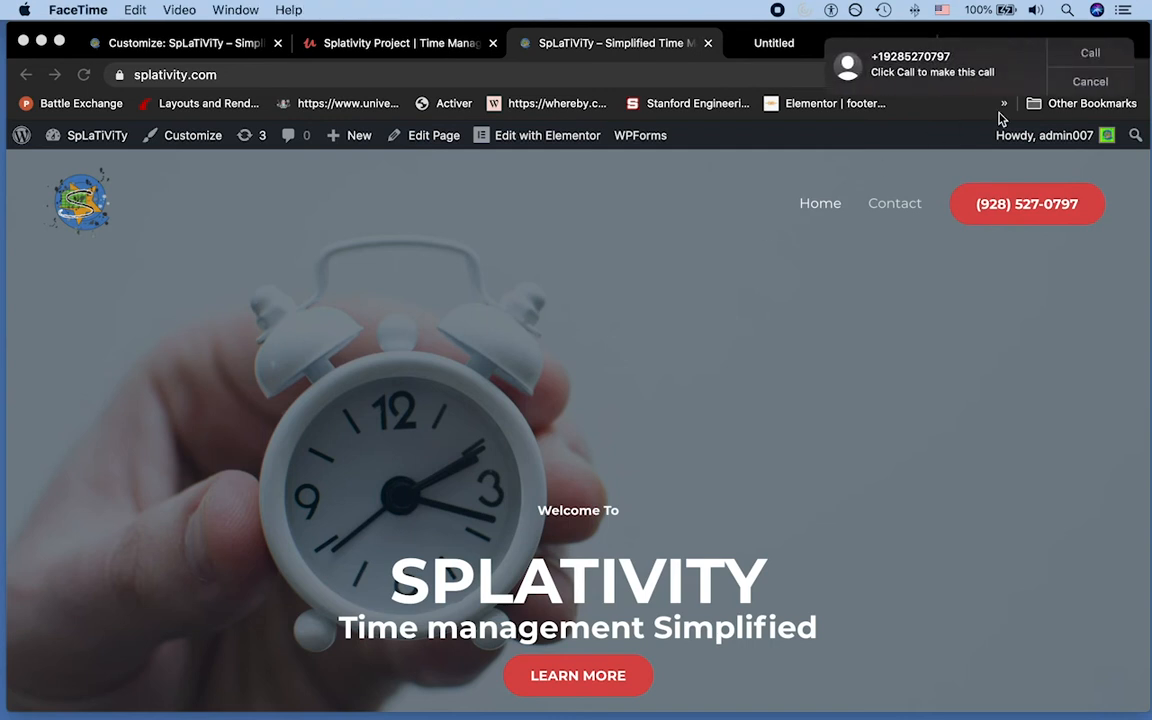
{"action": "left_click", "coordinate": [1074, 85]}
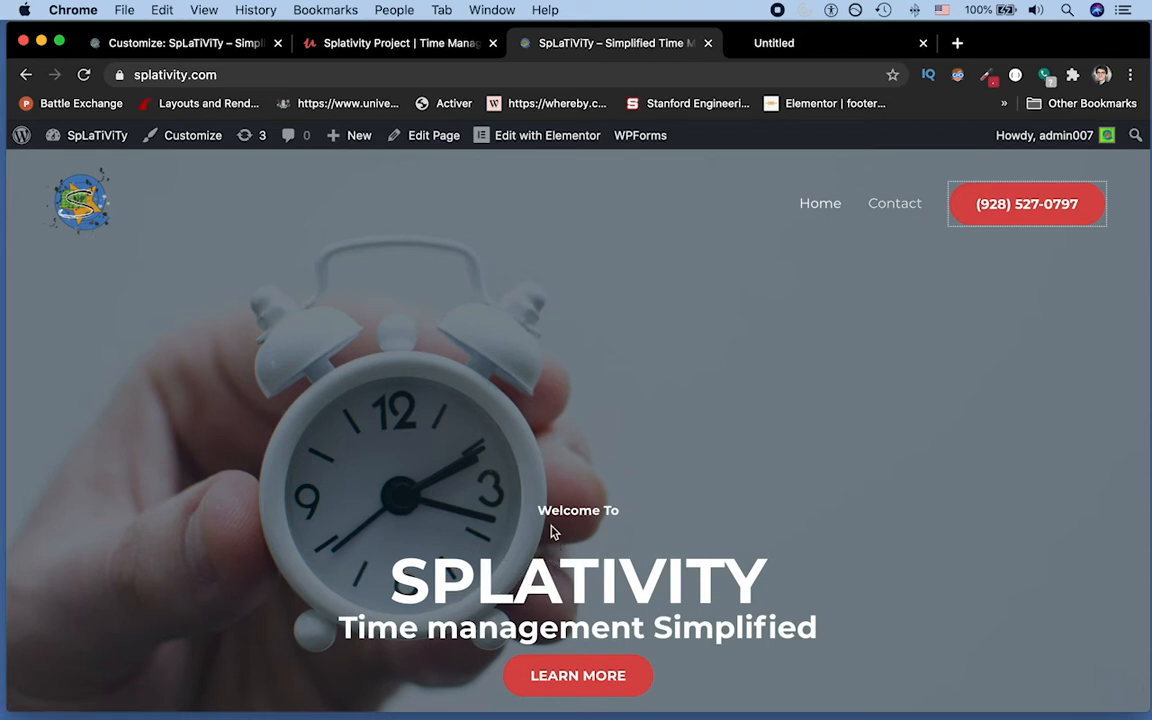
Step: In Elementor, relabel the About Us button widget to 'Call Us Today!'
{"action": "left_click", "coordinate": [527, 137]}
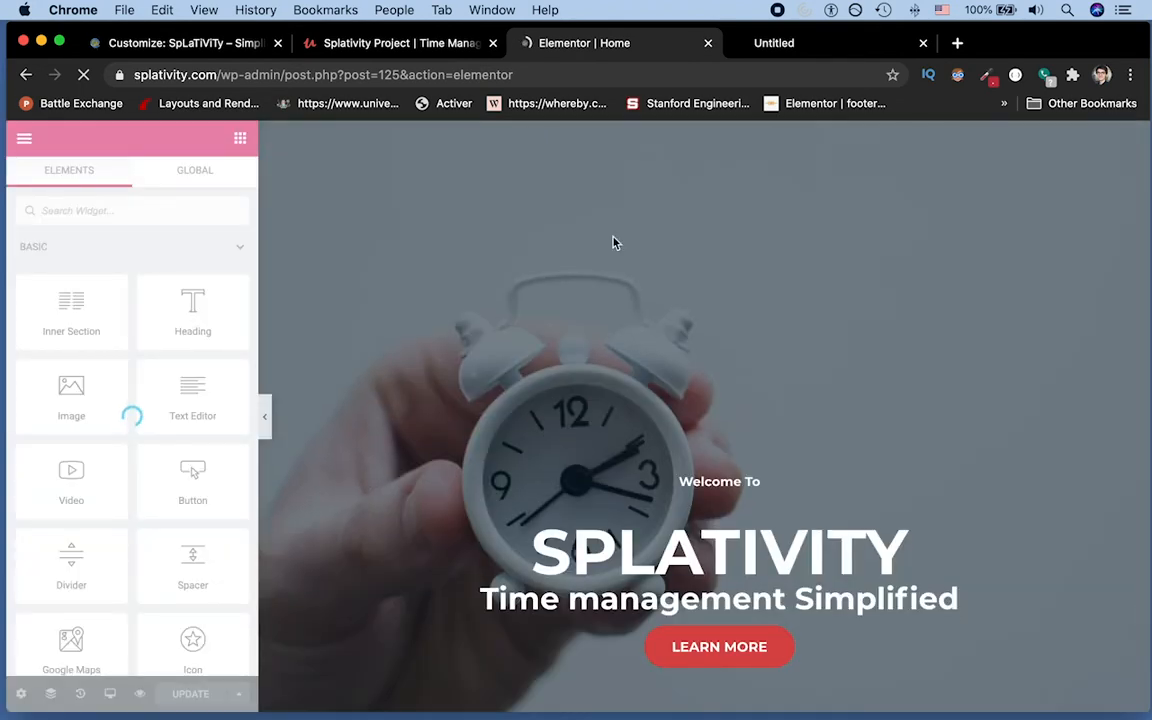
{"action": "left_click", "coordinate": [724, 649]}
{"action": "scroll", "coordinate": [672, 506], "scroll_direction": "down", "scroll_amount": 10}
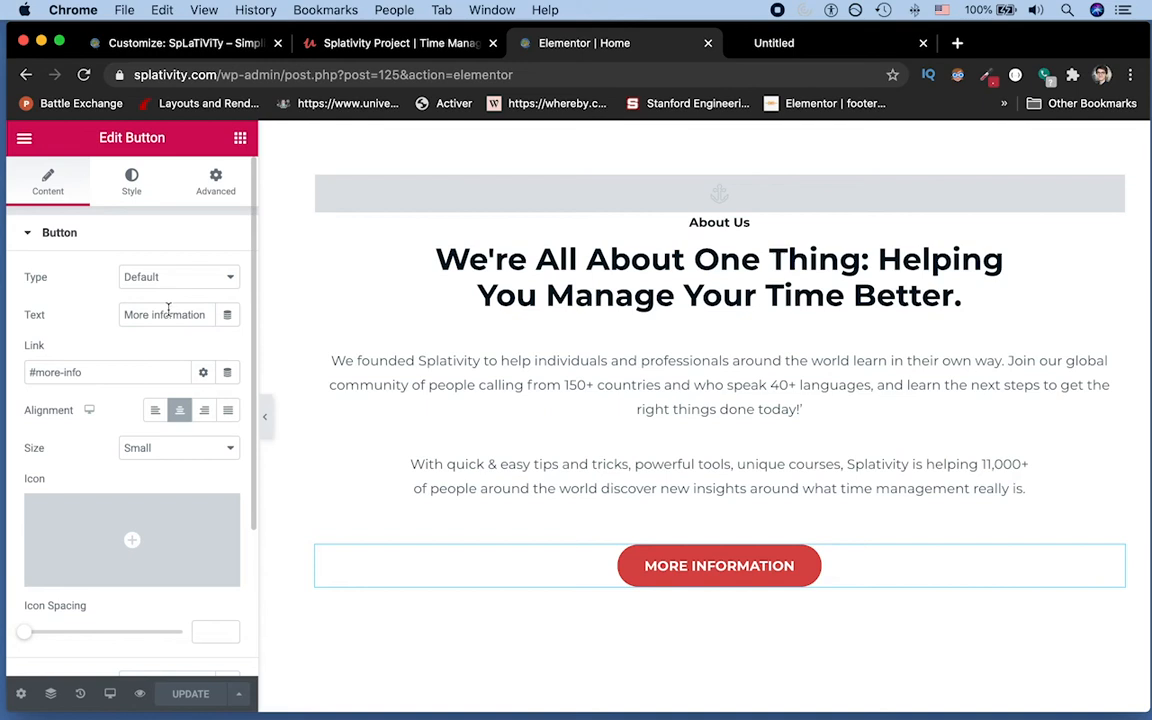
{"action": "triple_click", "coordinate": [171, 317]}
{"action": "type", "text": "Cal"}
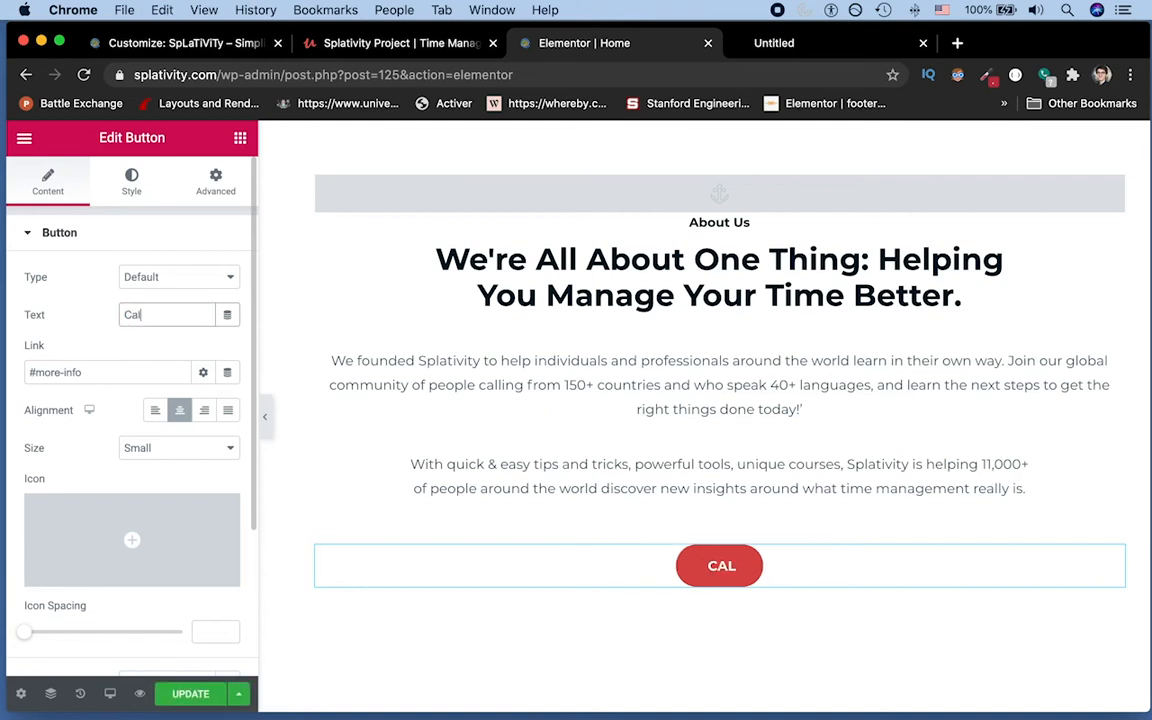
{"action": "type", "text": "l Us!"}
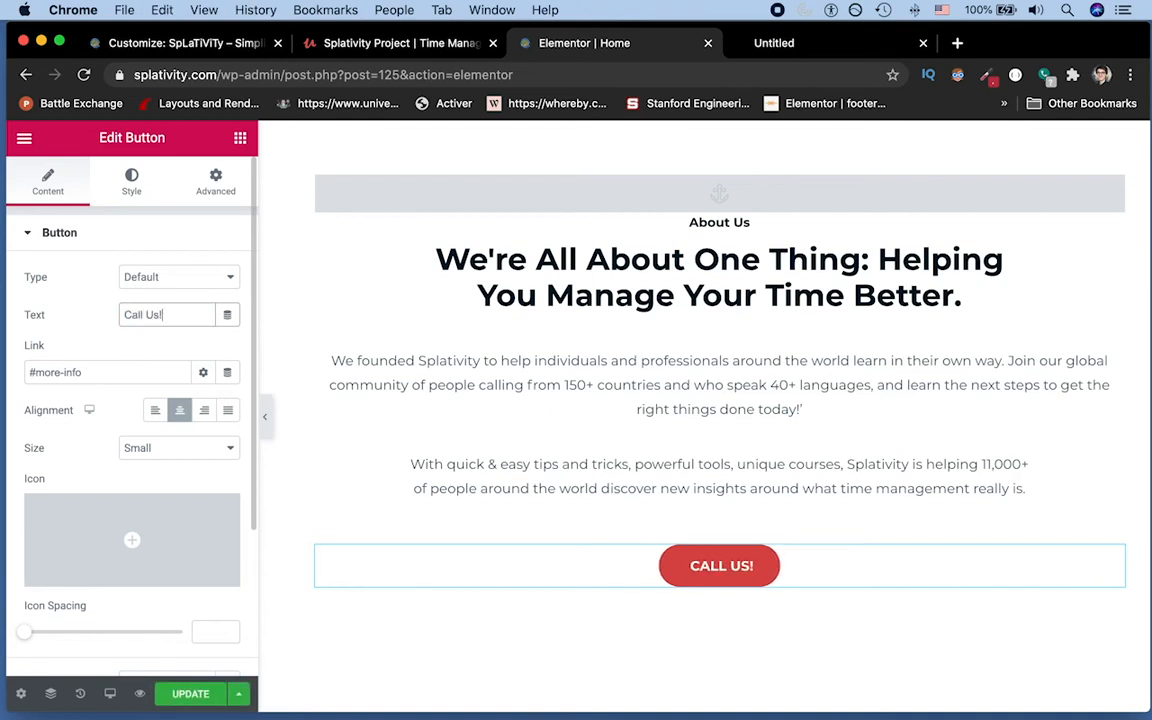
{"action": "key", "text": "Left"}
{"action": "type", "text": "Today"}
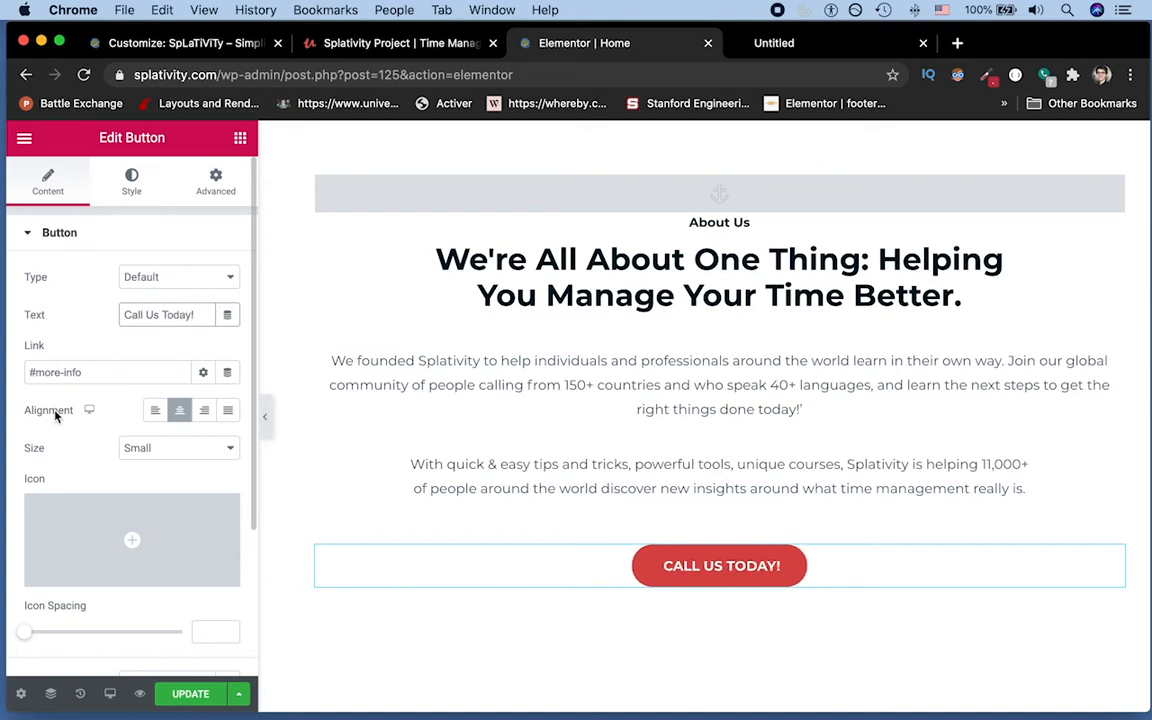
Step: Replace the button's link with a tel:+1 link to the business phone number and click UPDATE
{"action": "left_click", "coordinate": [103, 371]}
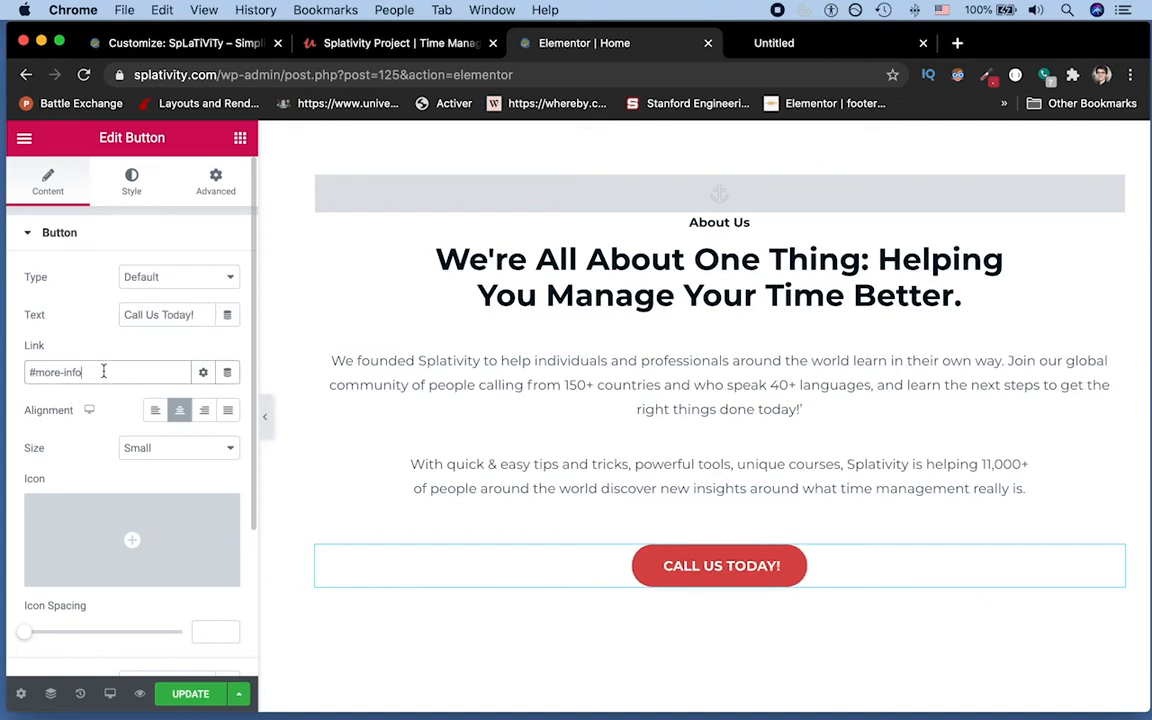
{"action": "key", "text": "super+a"}
{"action": "type", "text": "tel:"}
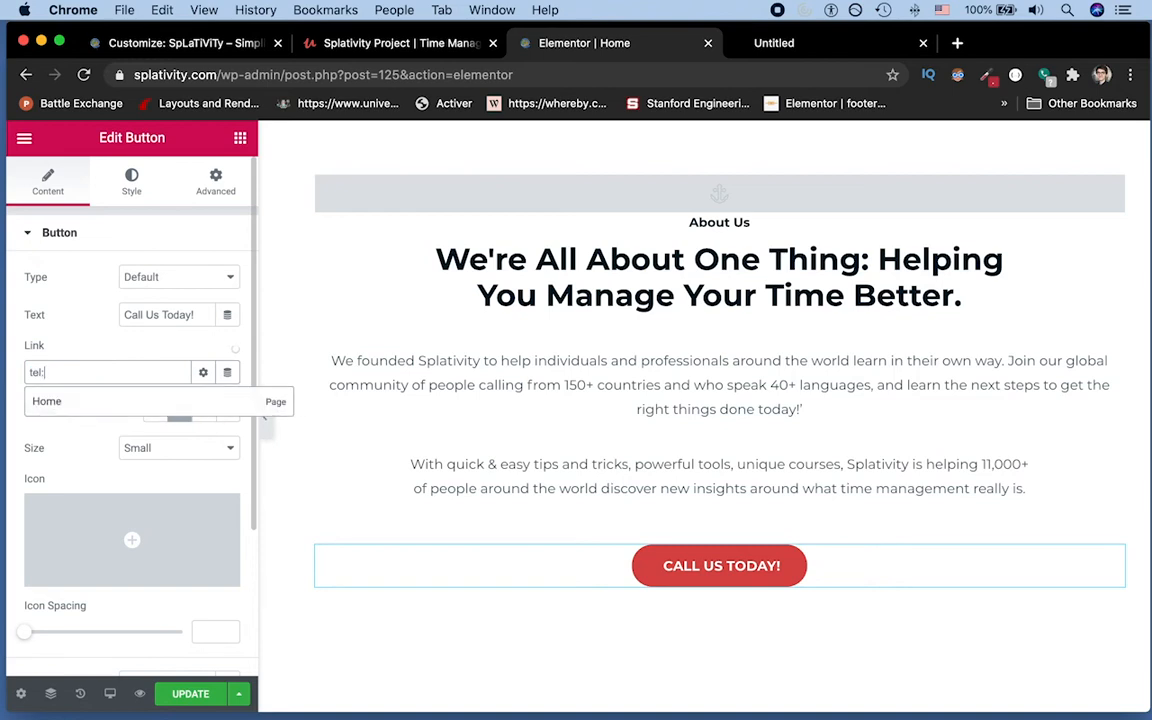
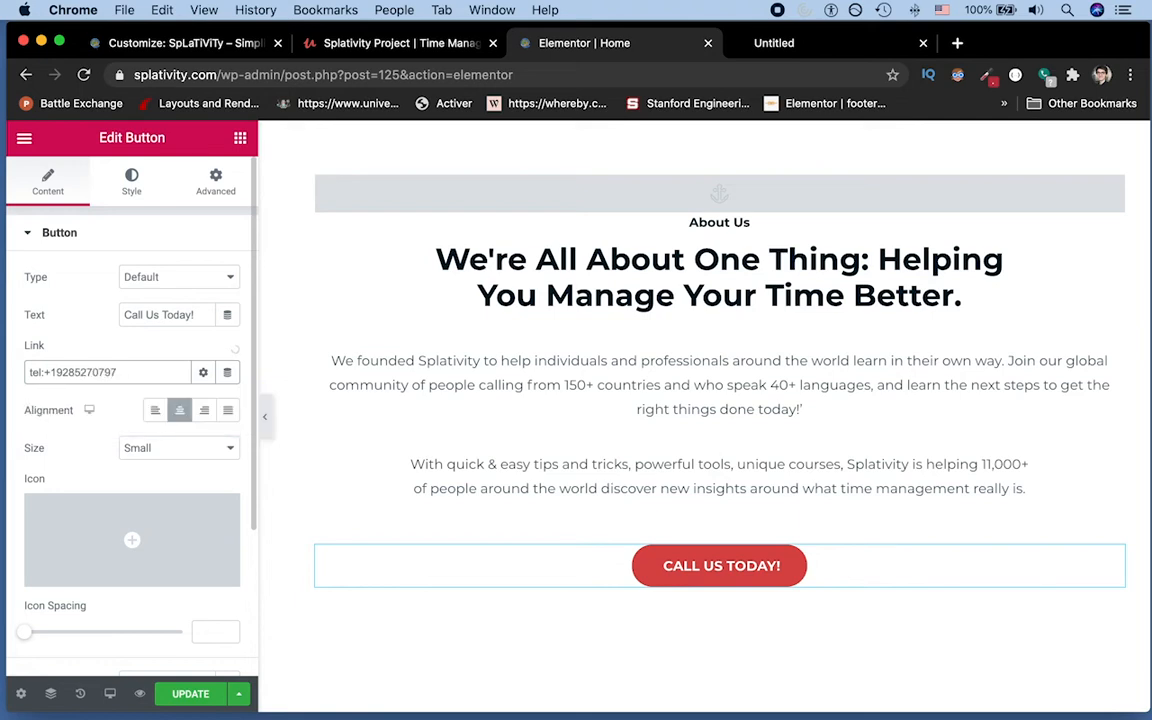
{"action": "left_click", "coordinate": [192, 692]}
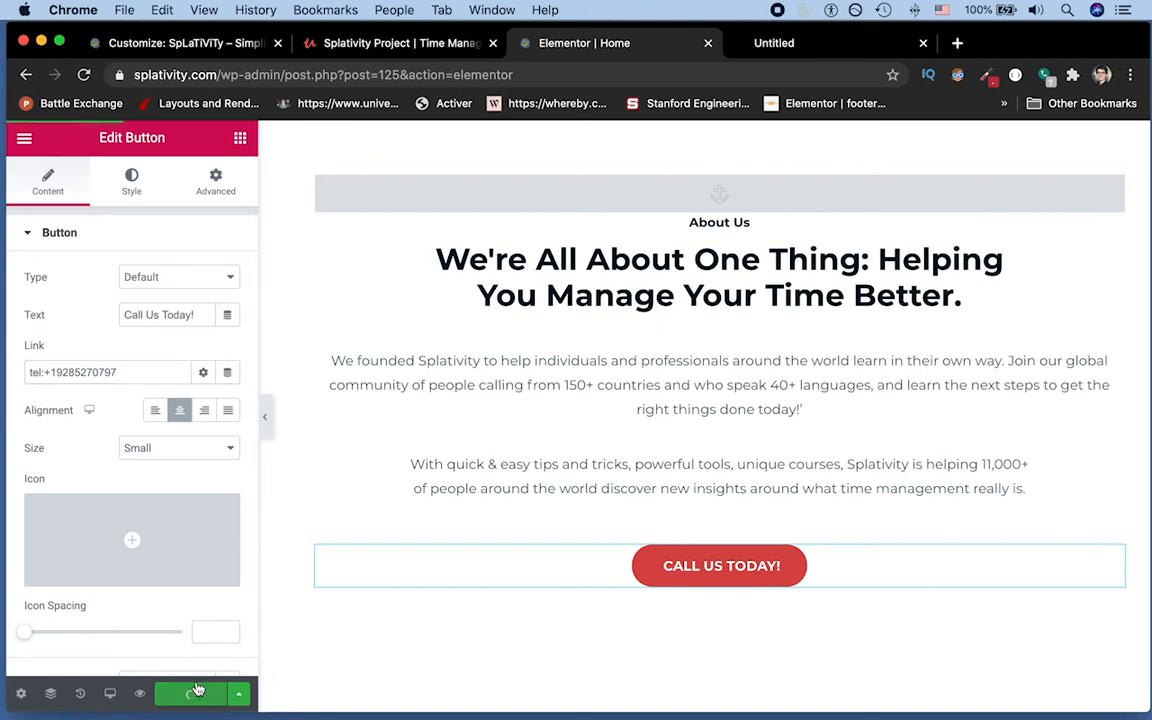
{"action": "left_click", "coordinate": [841, 53]}
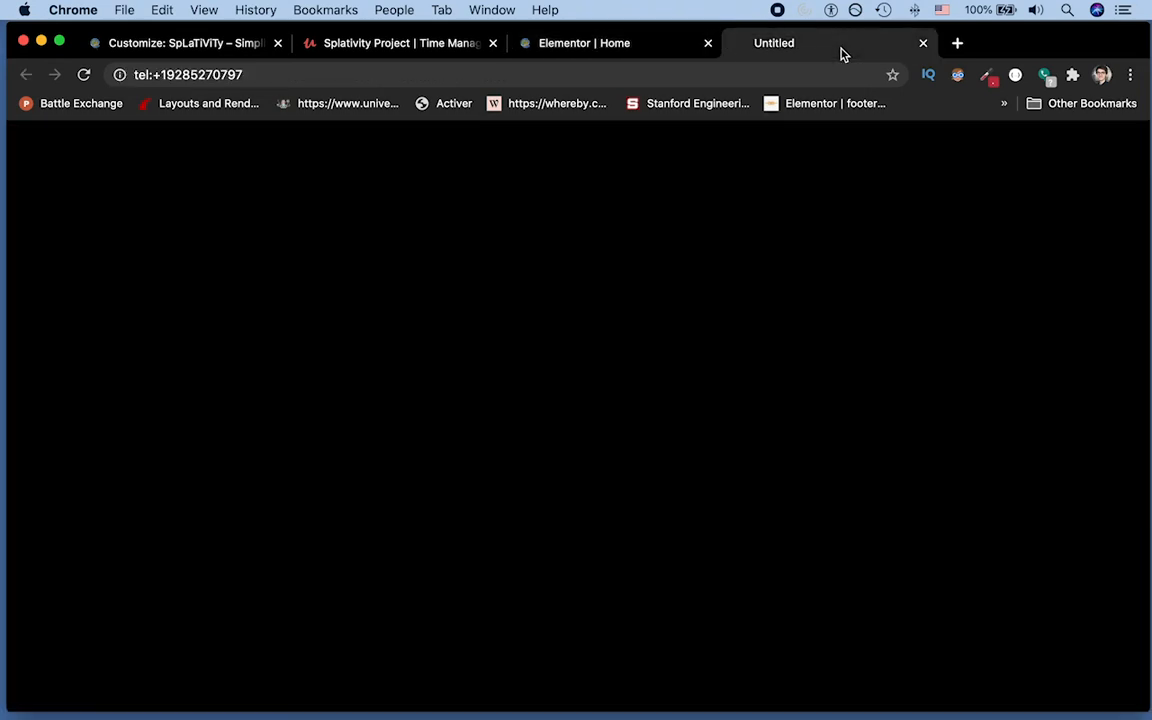
Step: Load splativity.com, scroll to About Us and test the CALL US TODAY! call prompt
{"action": "key", "text": "super+l"}
{"action": "type", "text": "splativity.com"}
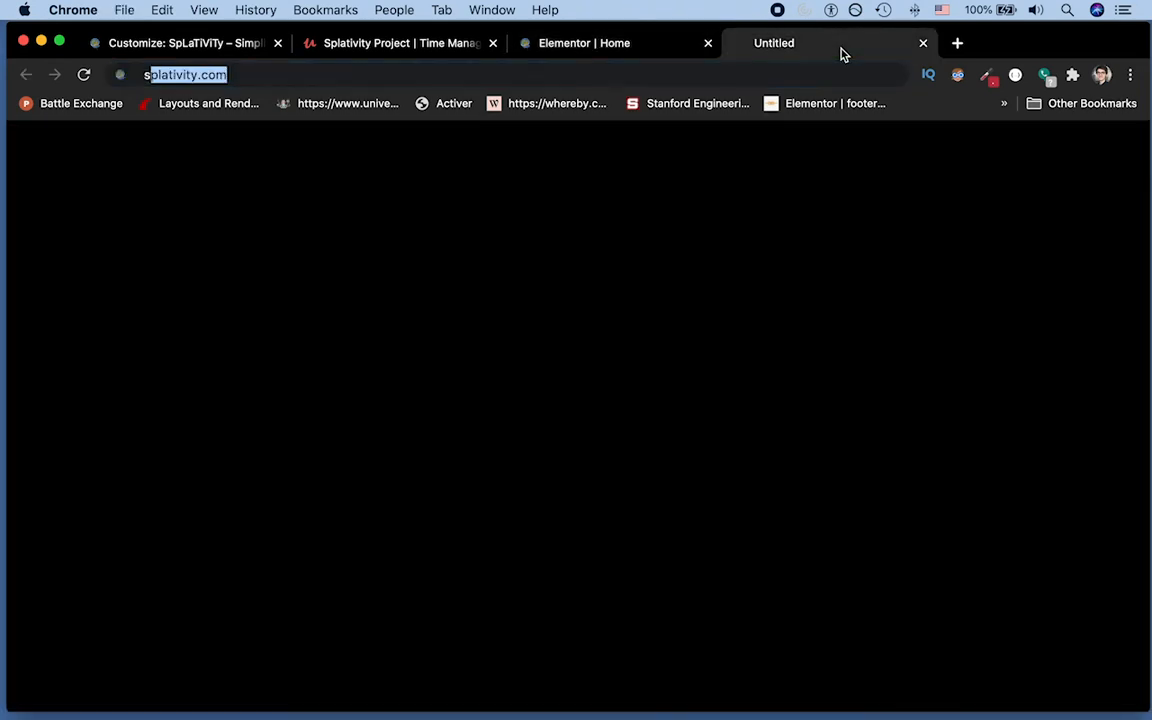
{"action": "key", "text": "Return"}
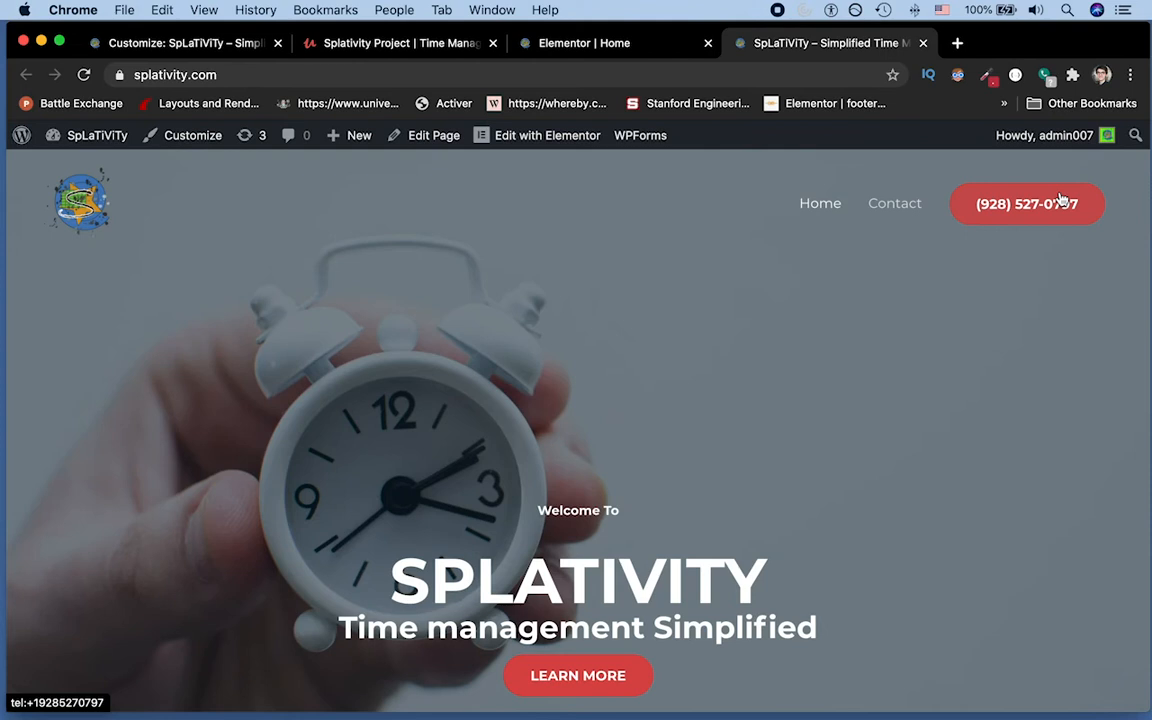
{"action": "scroll", "coordinate": [998, 219], "scroll_direction": "down", "scroll_amount": 6}
{"action": "scroll", "coordinate": [998, 219], "scroll_direction": "down", "scroll_amount": 2}
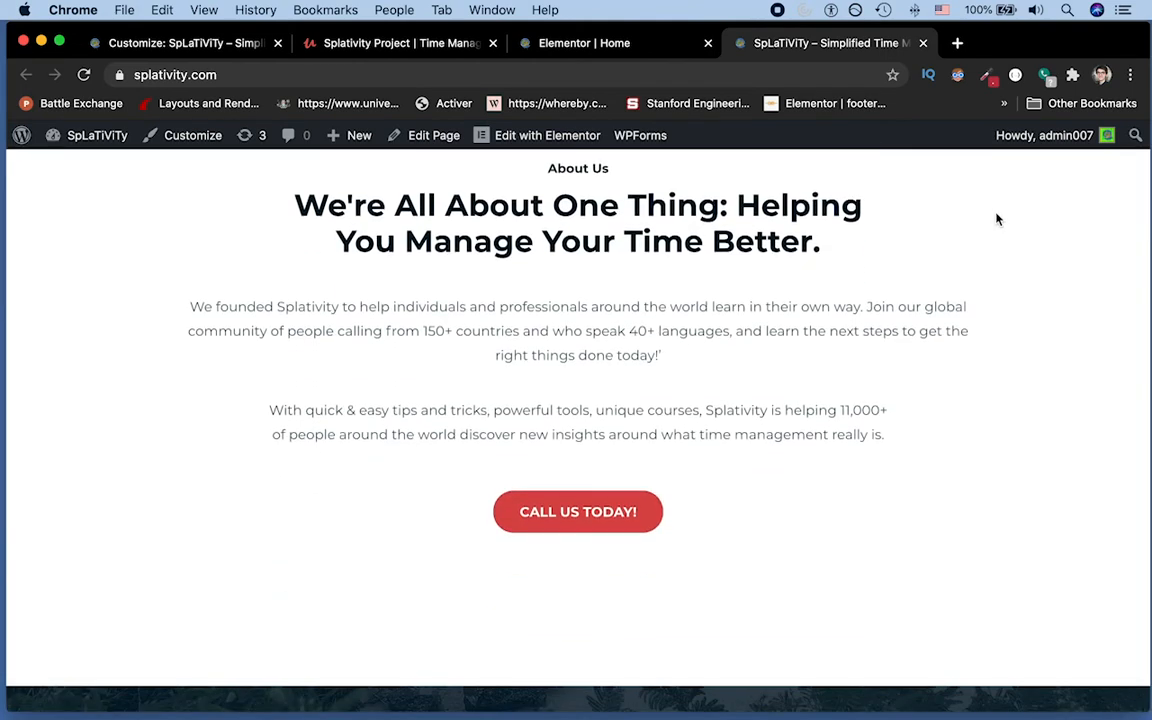
{"action": "left_click", "coordinate": [581, 512]}
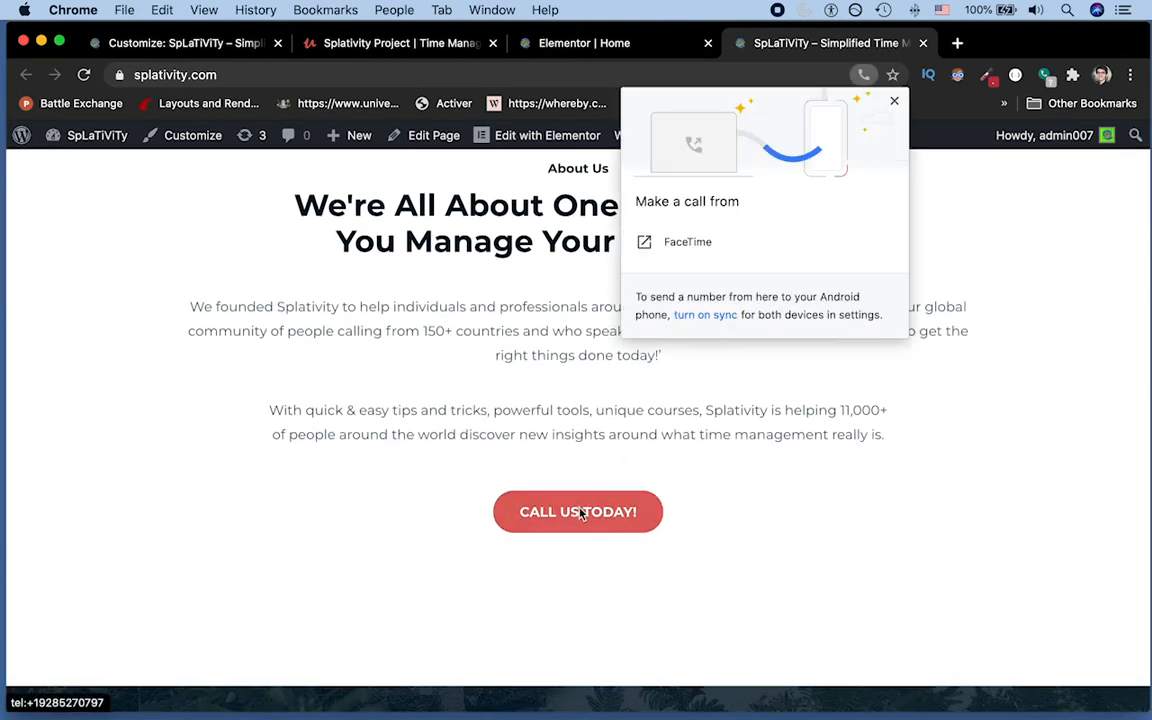
{"action": "left_click", "coordinate": [576, 40]}
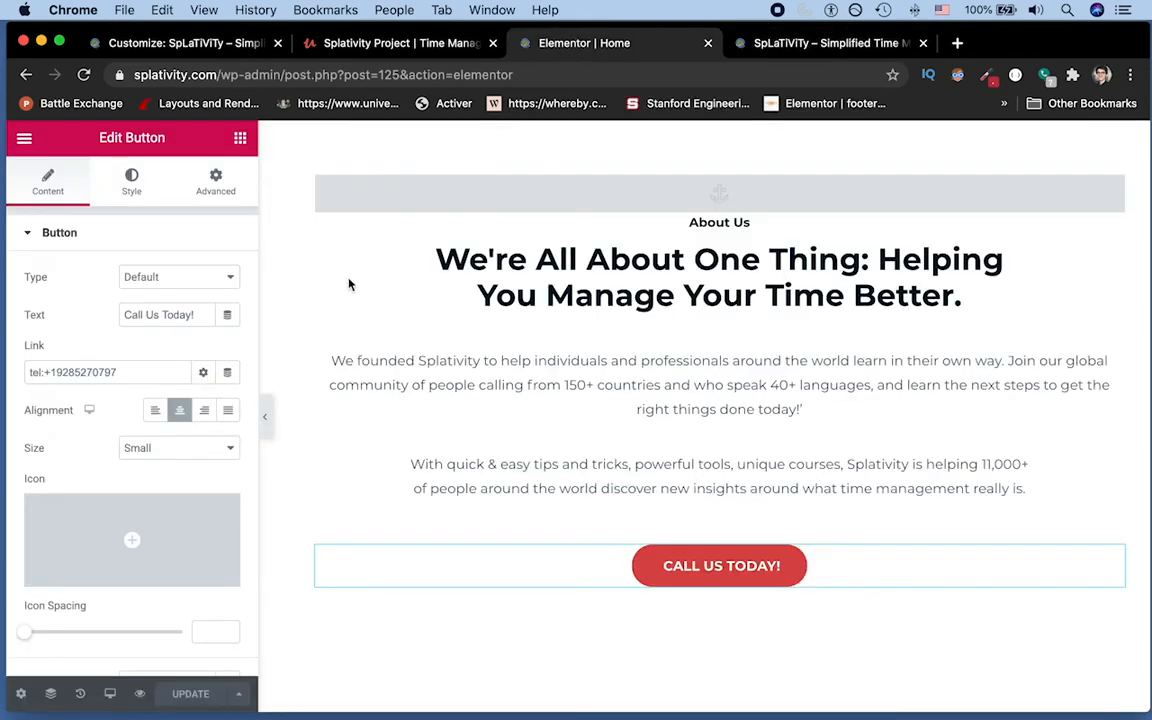
Step: Set the Call Us Today! link to open in a new window, then test it and cancel FaceTime
{"action": "left_click", "coordinate": [204, 372]}
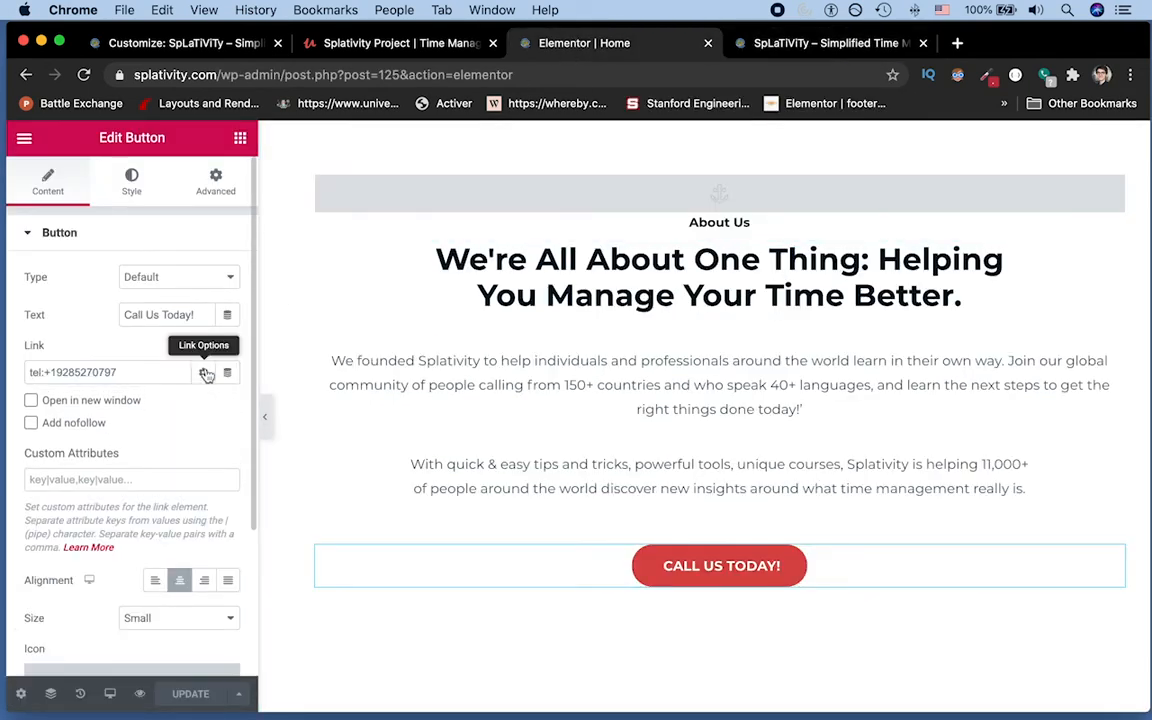
{"action": "left_click", "coordinate": [31, 402]}
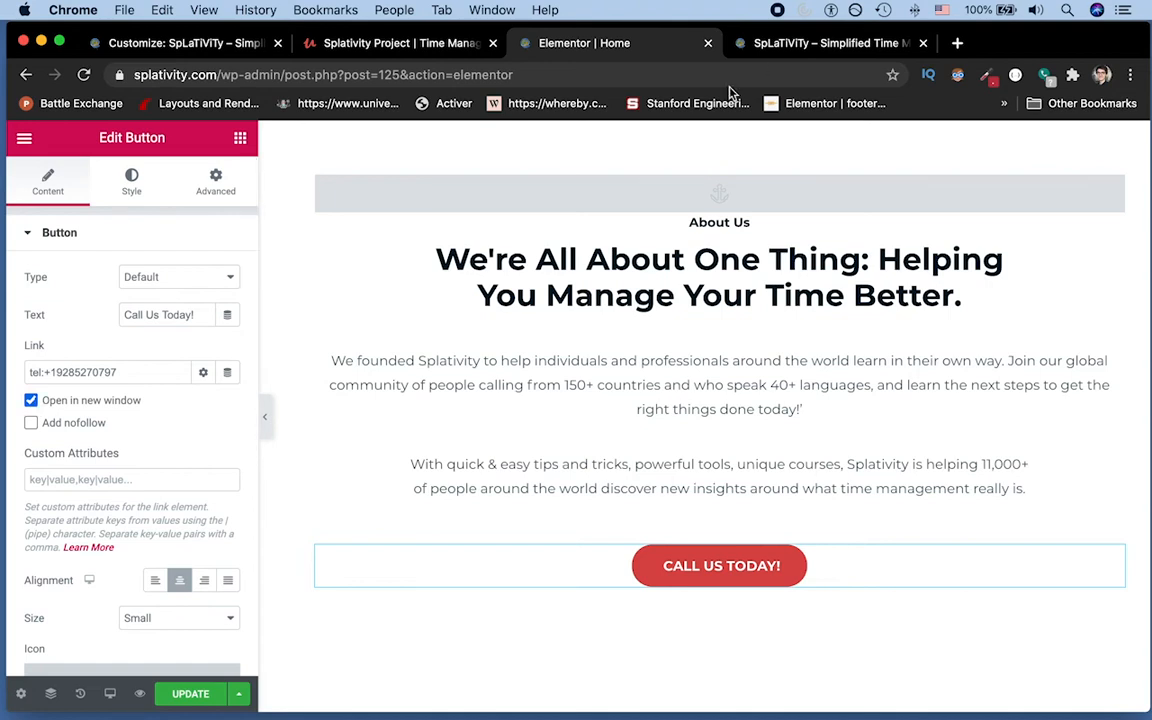
{"action": "left_click", "coordinate": [824, 50]}
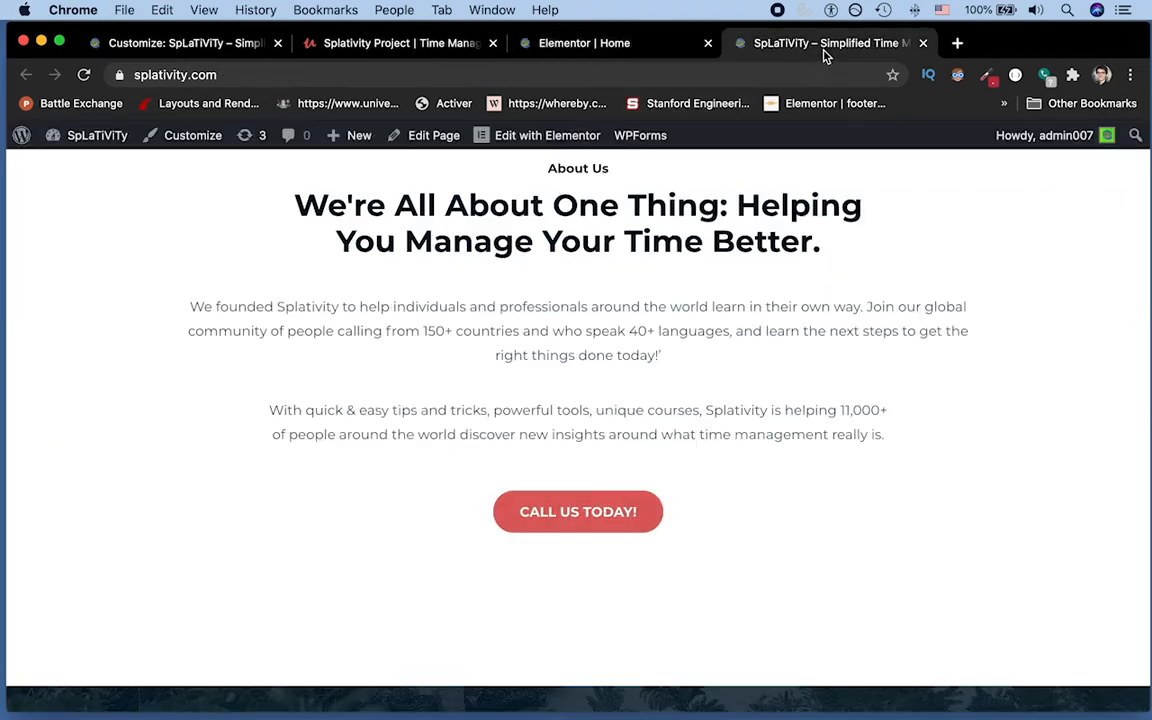
{"action": "left_click", "coordinate": [598, 512]}
{"action": "left_click", "coordinate": [624, 226]}
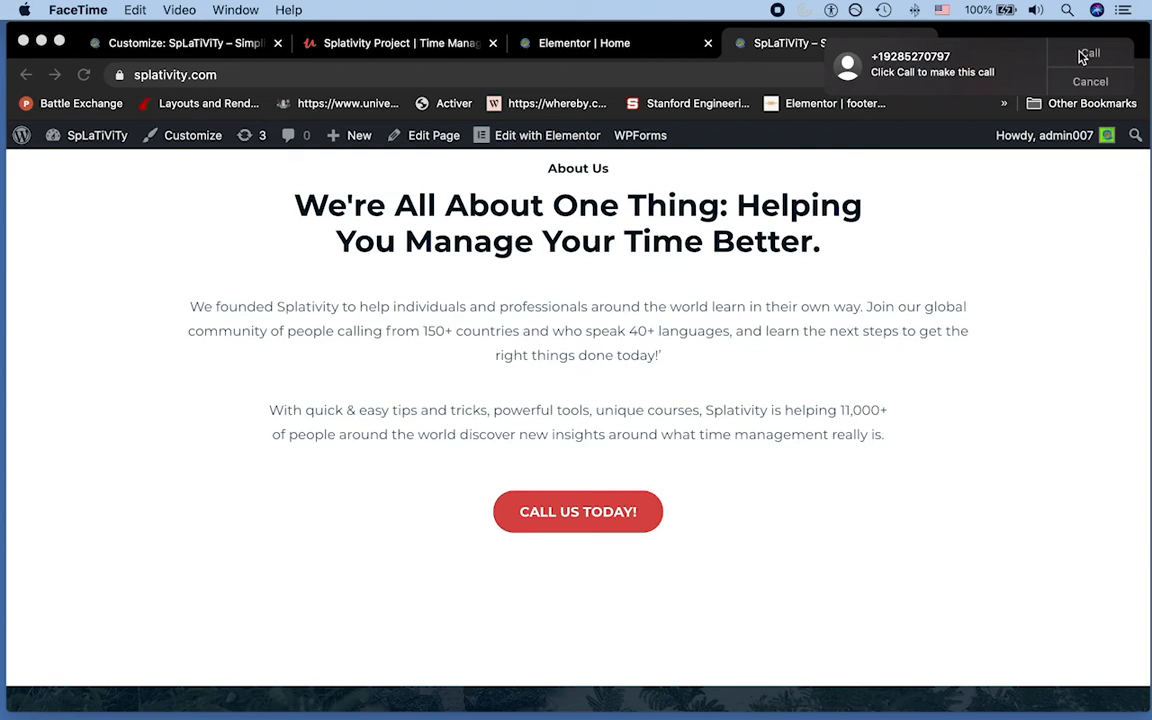
{"action": "left_click", "coordinate": [1087, 82]}
{"action": "left_click", "coordinate": [777, 45]}
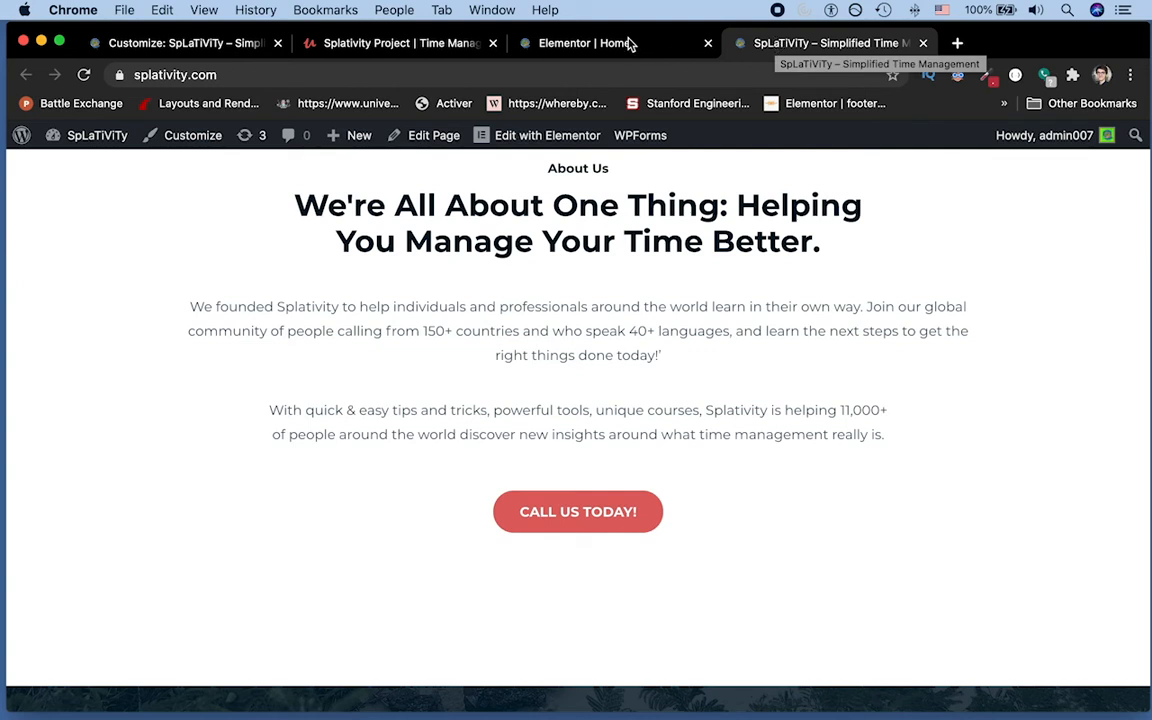
Step: Add an HTML widget above the Call Us Today! button in Elementor
{"action": "left_click", "coordinate": [557, 48]}
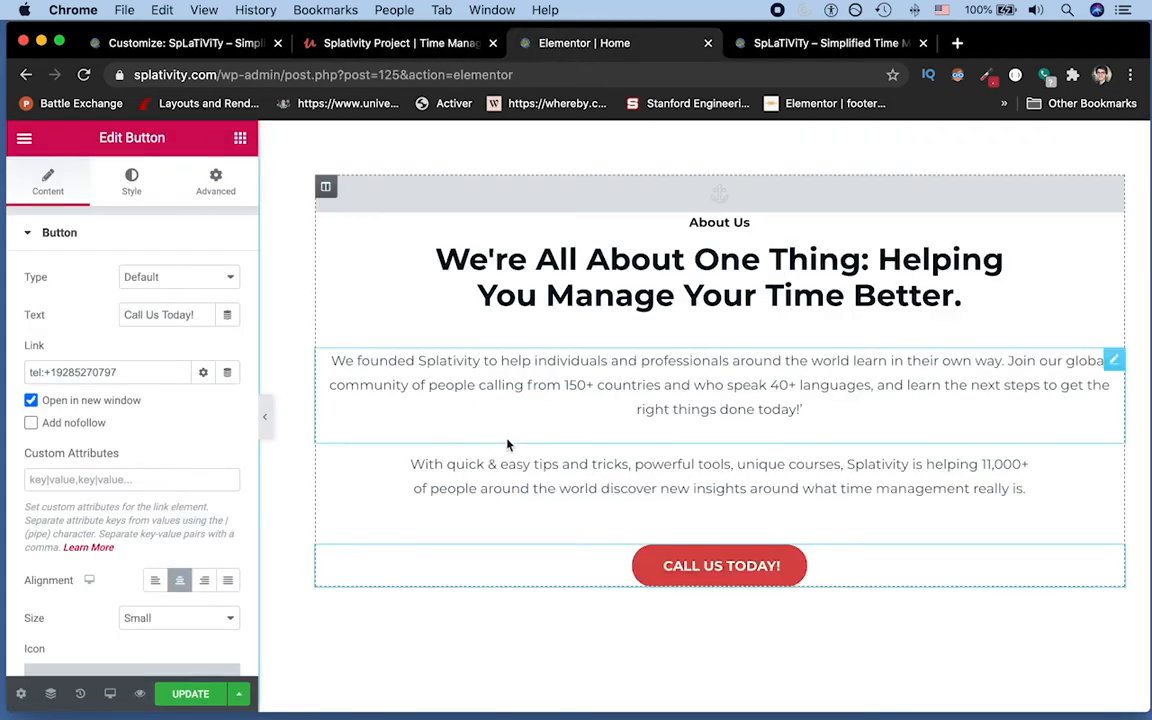
{"action": "left_click", "coordinate": [24, 139]}
{"action": "left_click", "coordinate": [26, 141]}
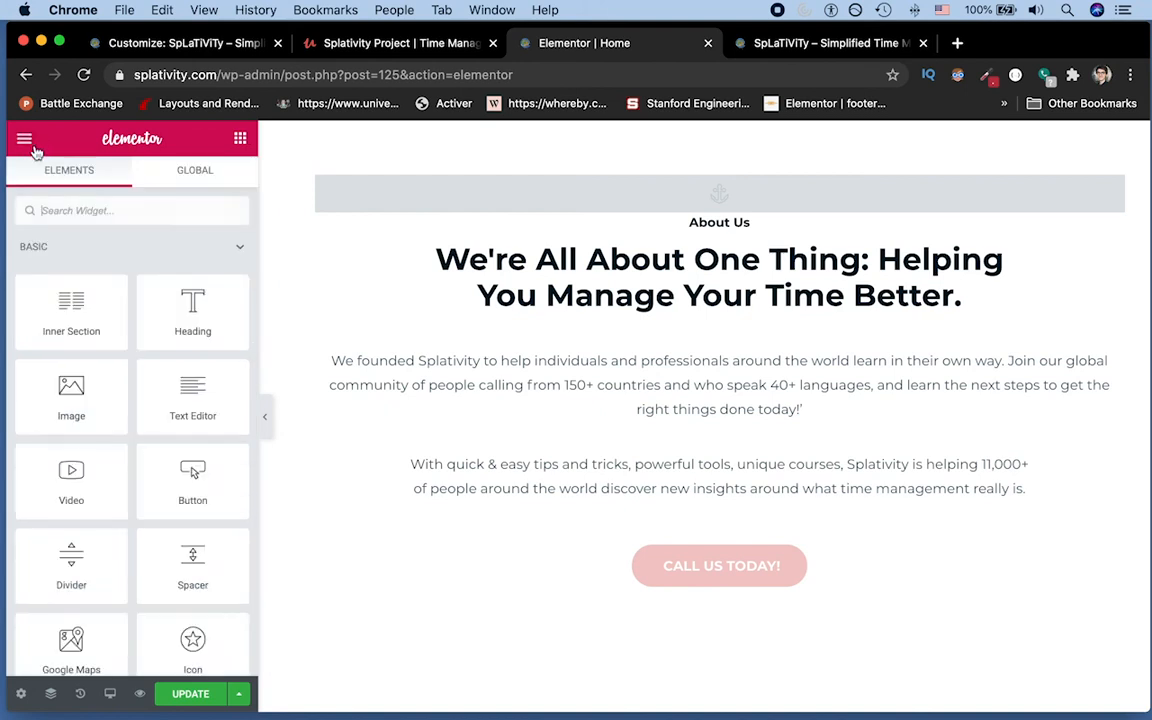
{"action": "left_click", "coordinate": [62, 211]}
{"action": "type", "text": "h"}
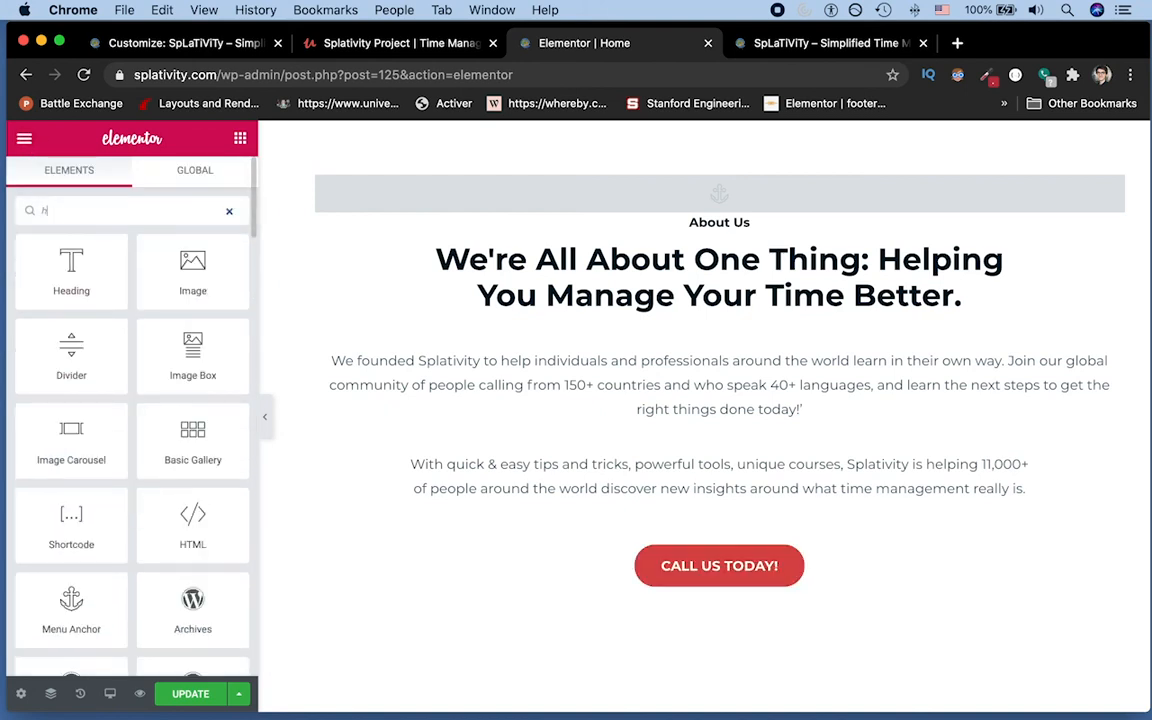
{"action": "type", "text": "tml"}
{"action": "left_click_drag", "start_coordinate": [60, 226], "coordinate": [828, 527]}
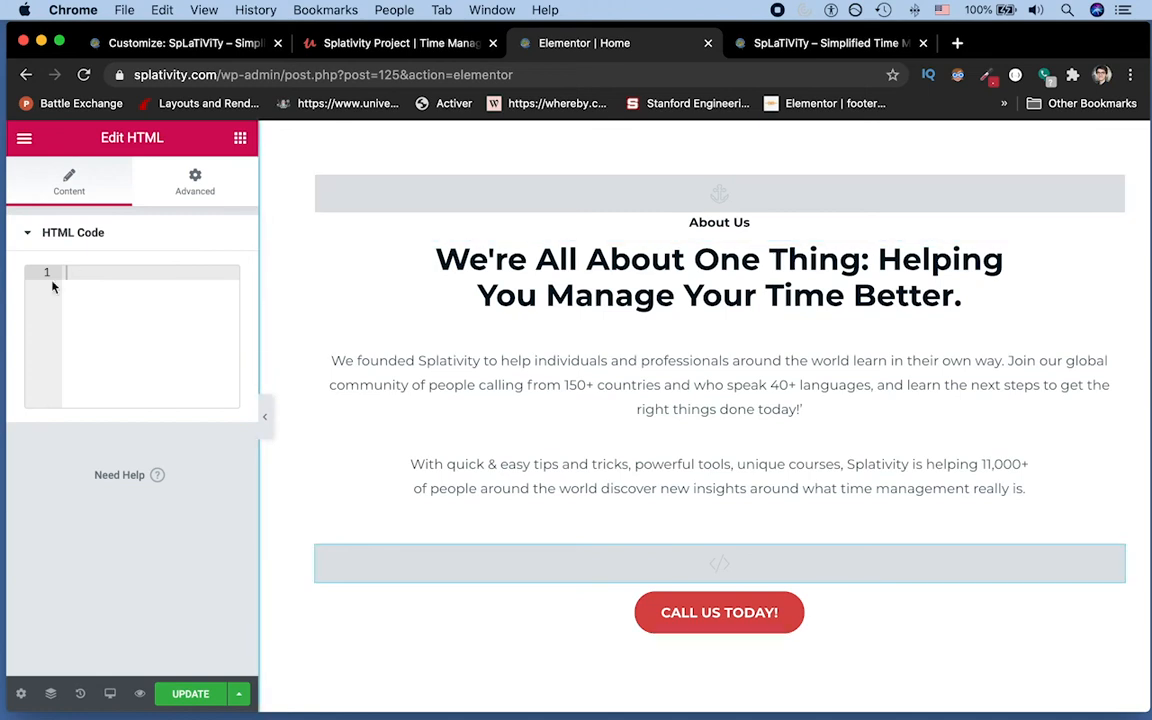
Step: Write a 'click me' anchor with a tel:+1 href to the business phone number and UPDATE
{"action": "type", "text": "<"}
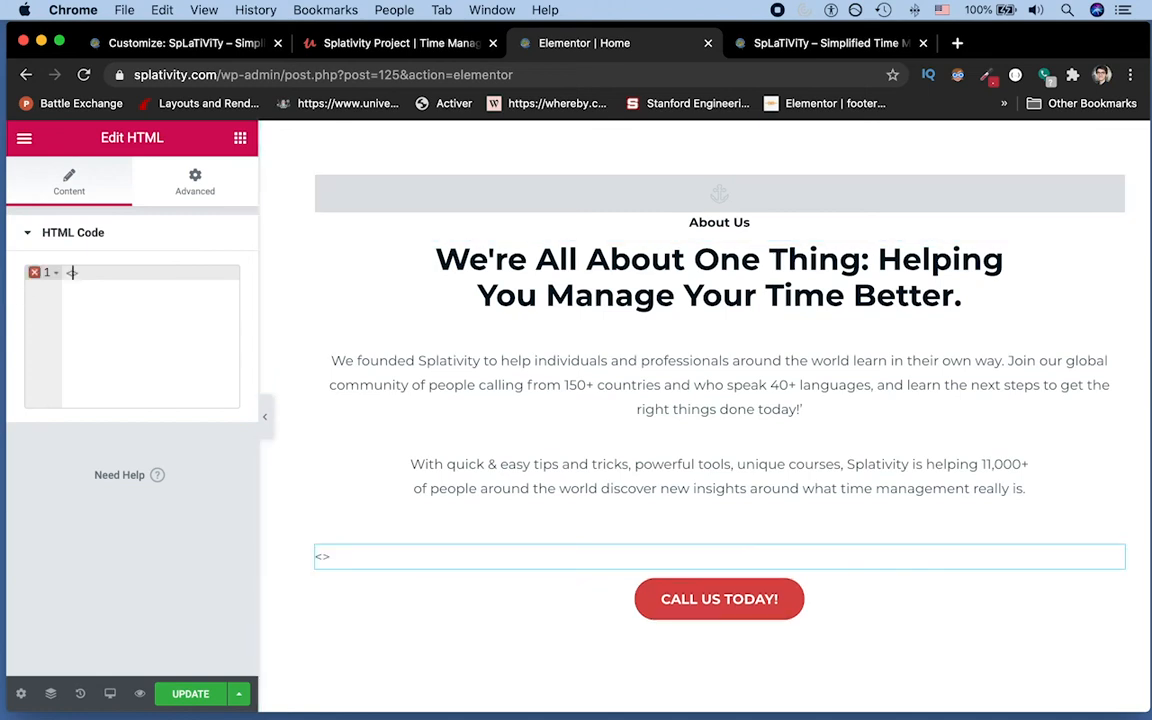
{"action": "type", "text": "a"}
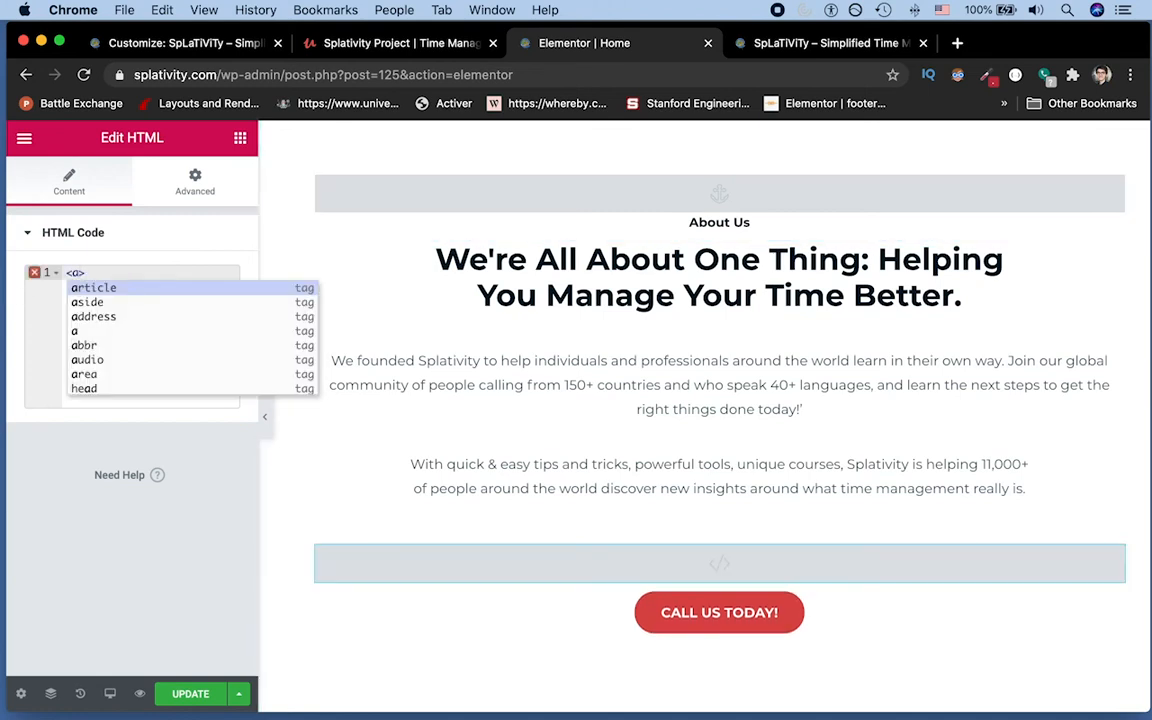
{"action": "key", "text": "Right"}
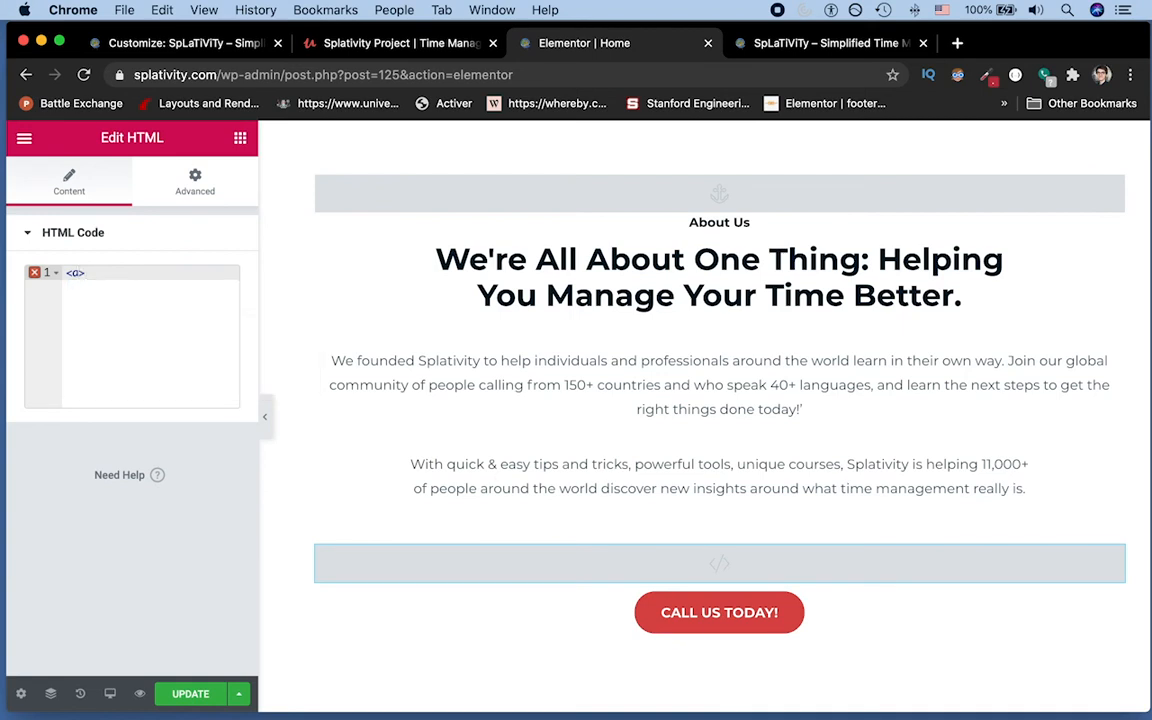
{"action": "type", "text": "</a"}
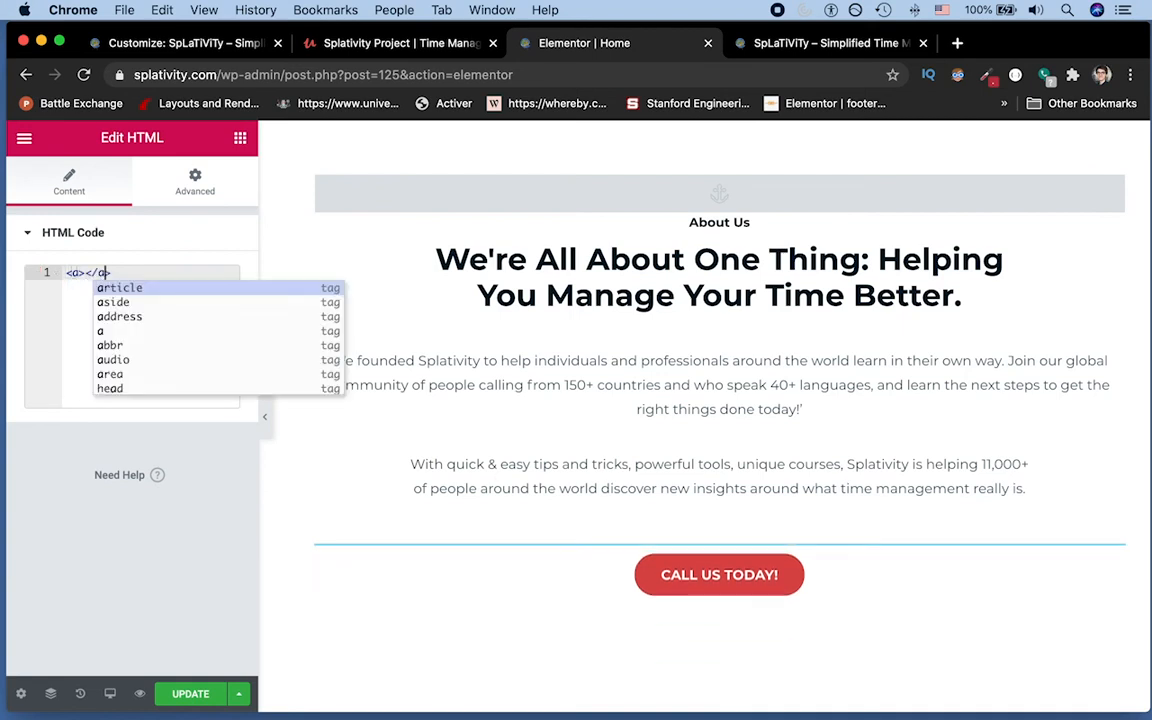
{"action": "key", "text": "Left"}
{"action": "key", "text": "Left"}
{"action": "key", "text": "Left"}
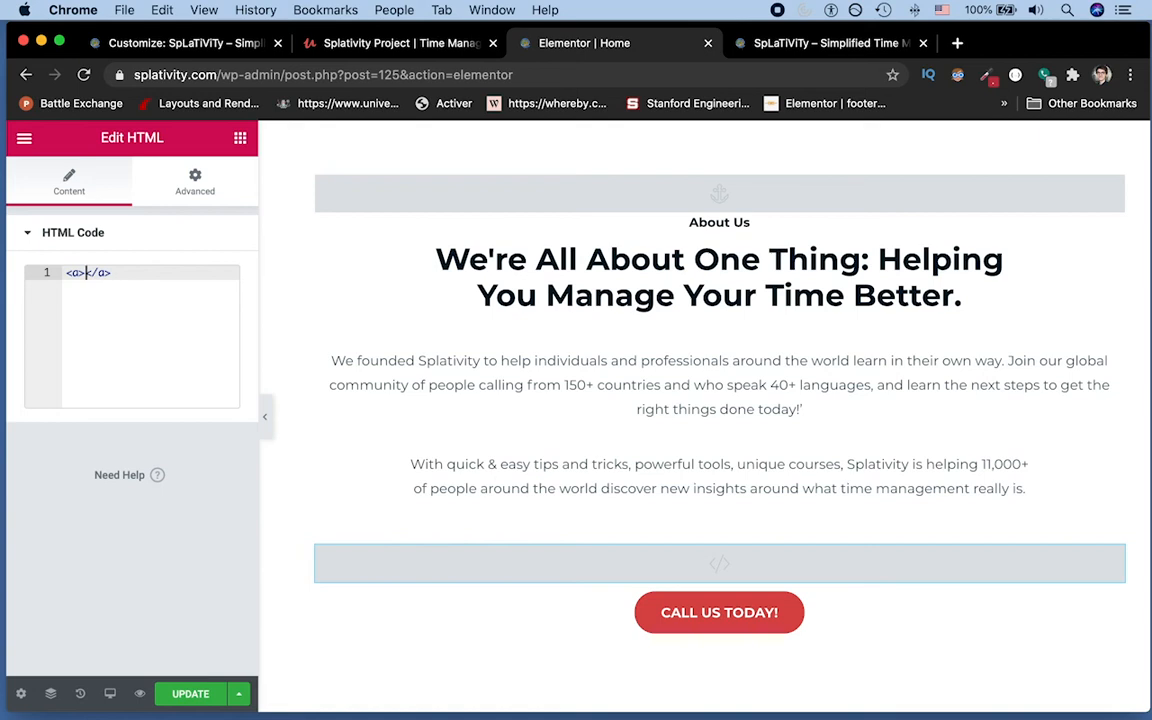
{"action": "type", "text": "click me"}
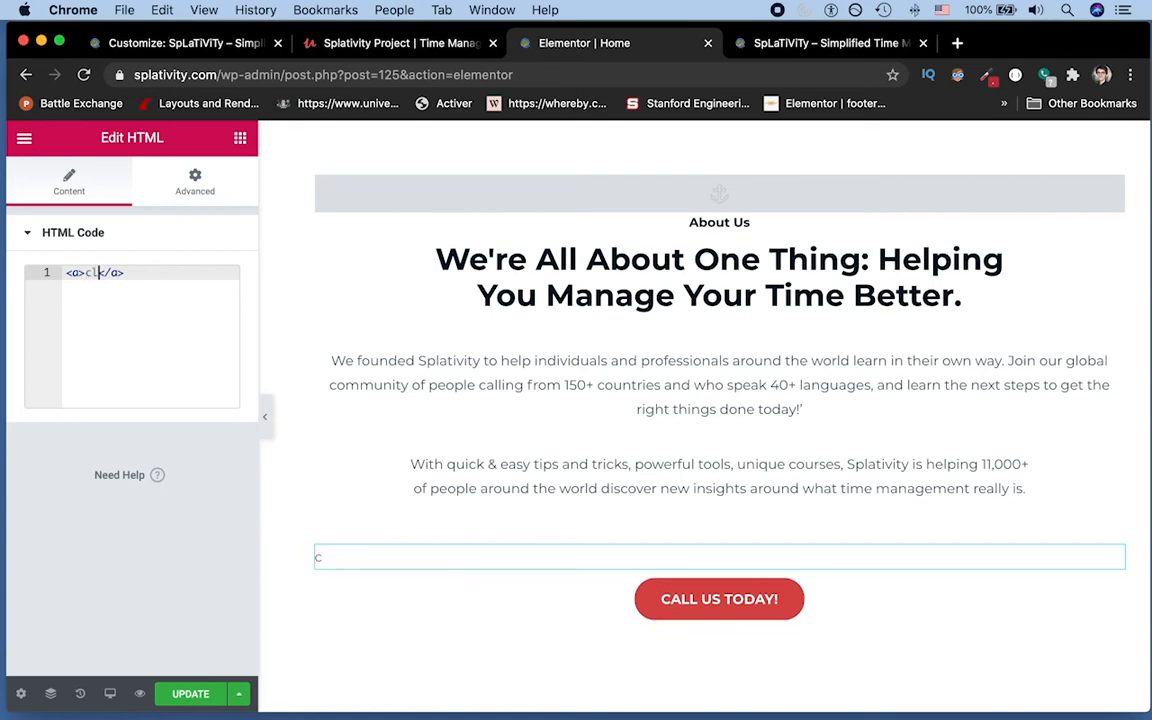
{"action": "key", "text": "Left"}
{"action": "key", "text": "Left"}
{"action": "key", "text": "Left"}
{"action": "key", "text": "Left"}
{"action": "key", "text": "Left"}
{"action": "key", "text": "Left"}
{"action": "key", "text": "Left"}
{"action": "key", "text": "Left"}
{"action": "key", "text": "Left"}
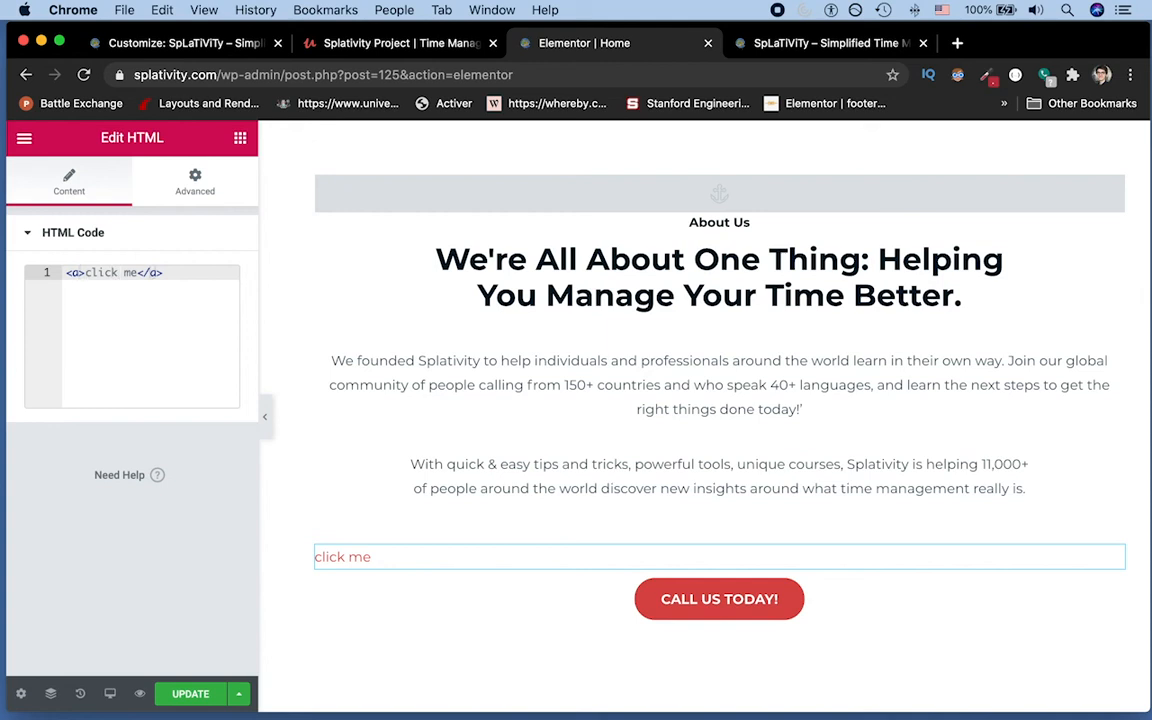
{"action": "type", "text": "h"}
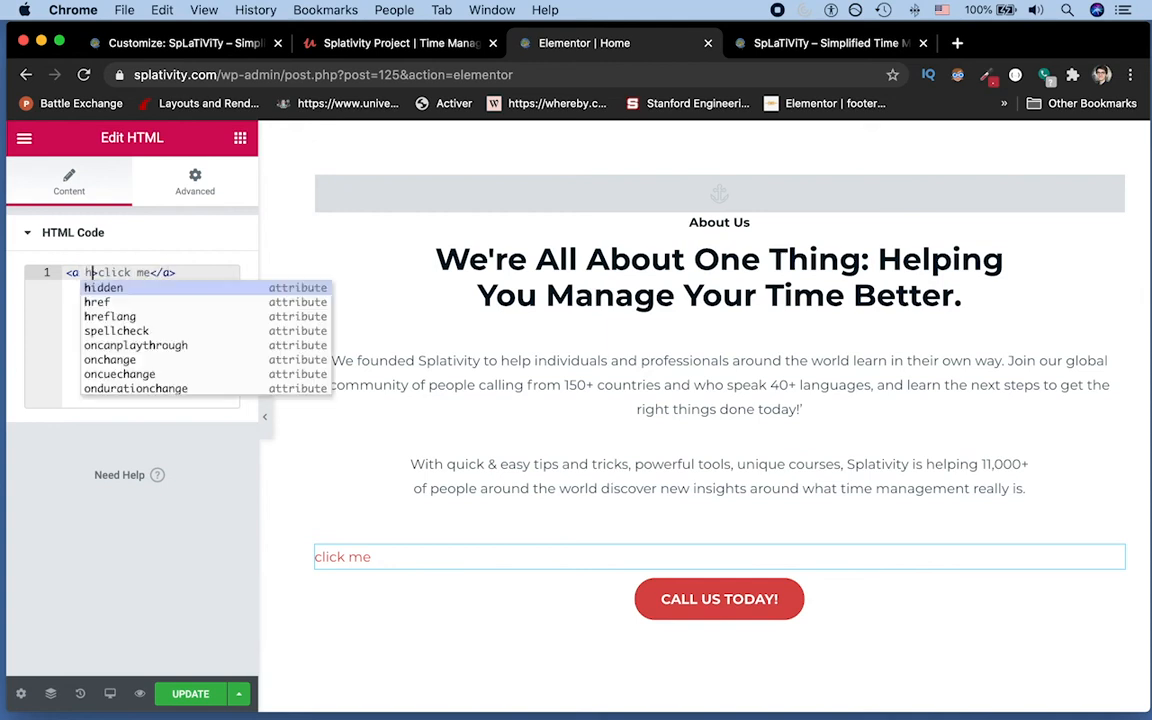
{"action": "type", "text": "r"}
{"action": "key", "text": "Return"}
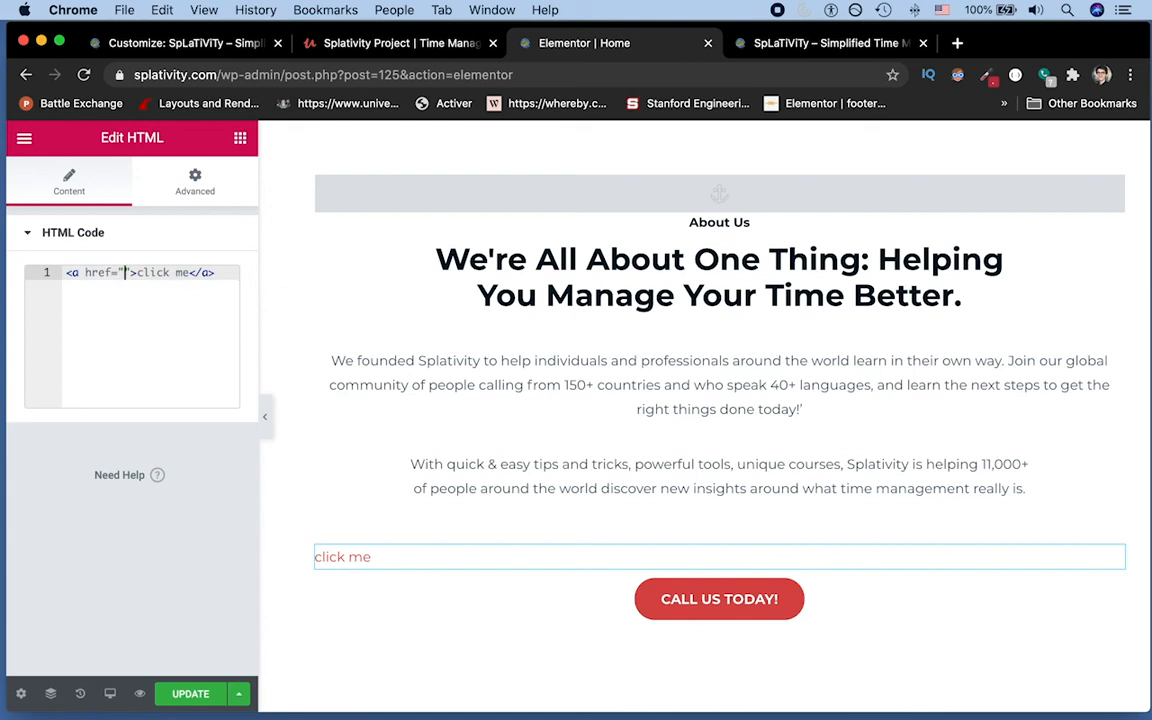
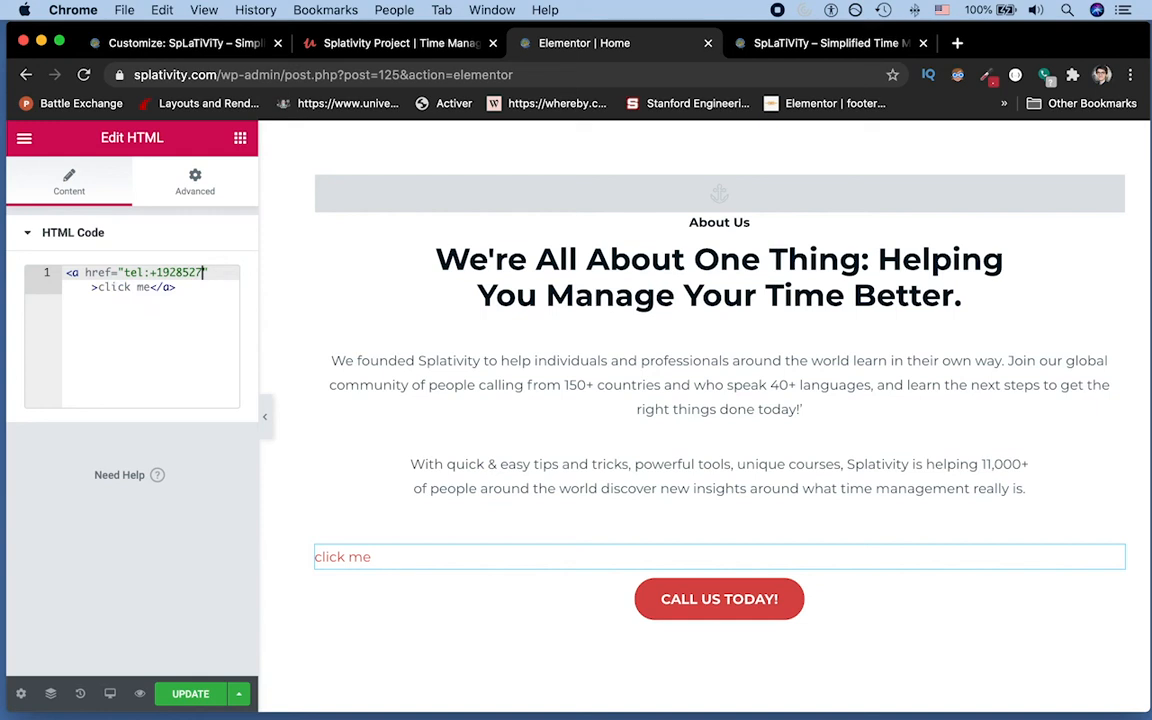
{"action": "left_click", "coordinate": [190, 693]}
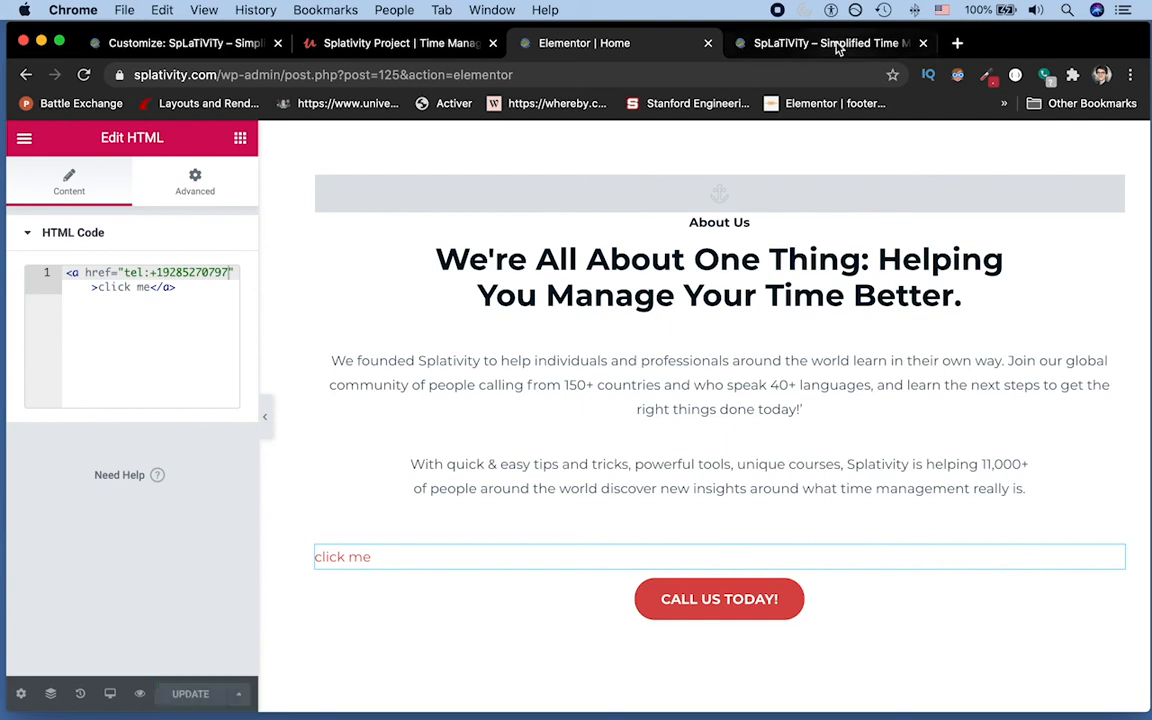
{"action": "left_click", "coordinate": [838, 44]}
{"action": "key", "text": "super+r"}
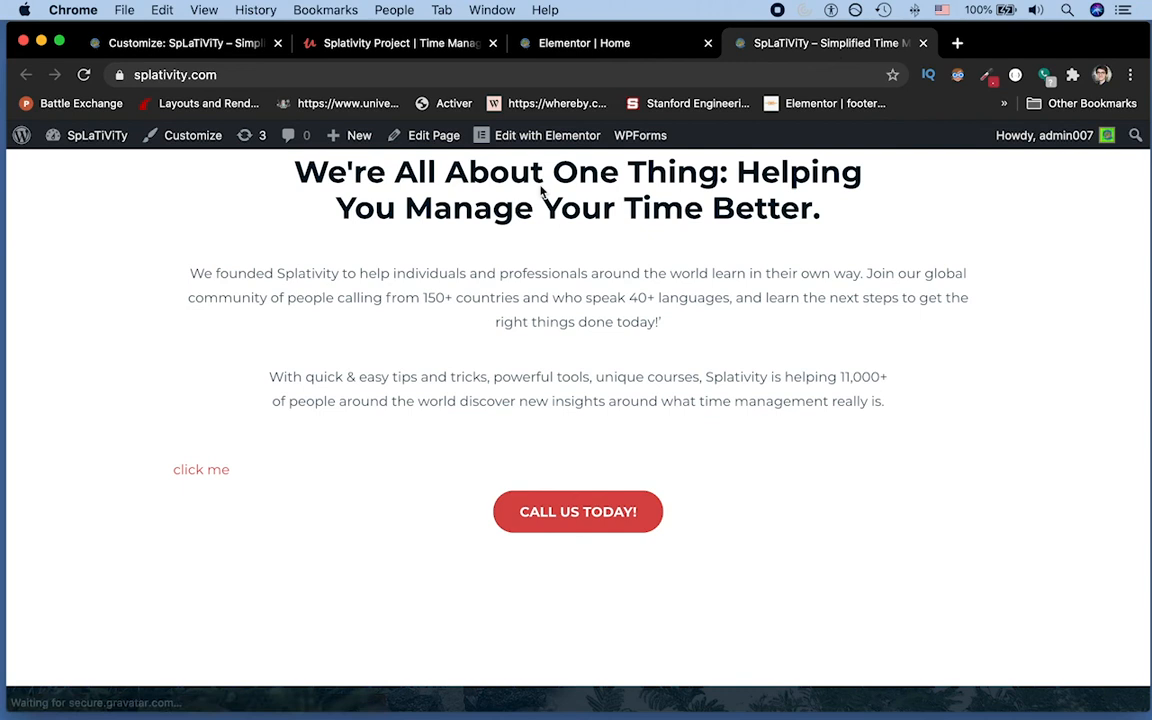
{"action": "left_click", "coordinate": [211, 473]}
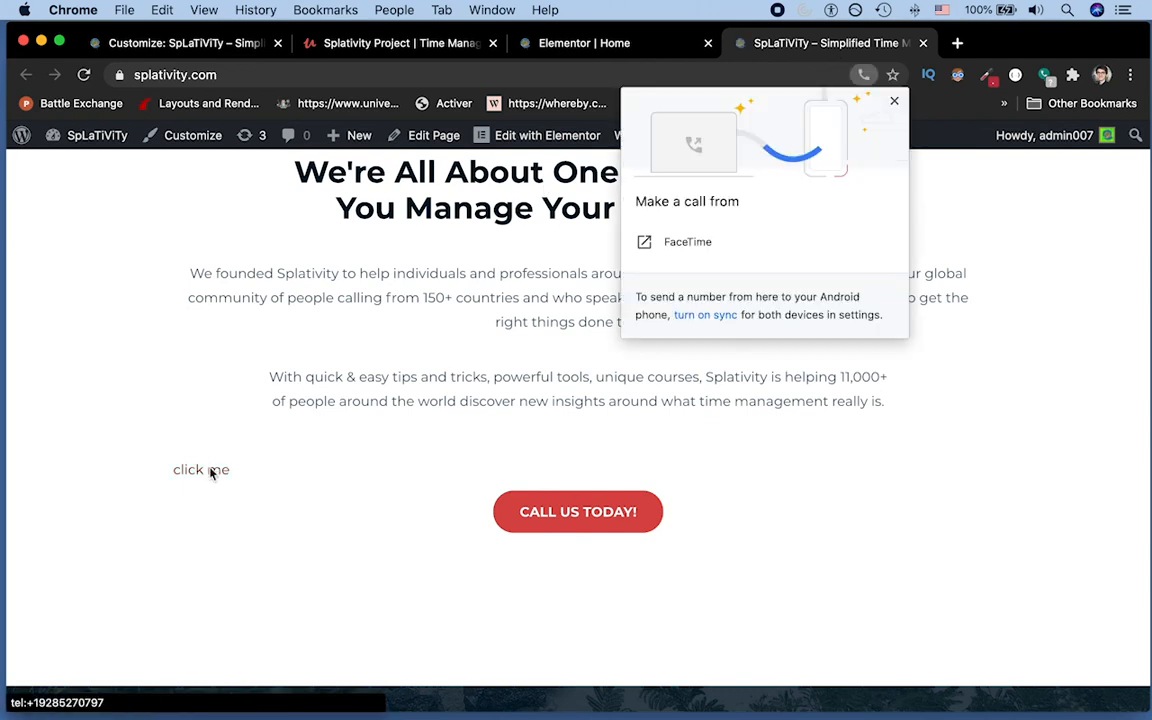
{"action": "key", "text": "Escape"}
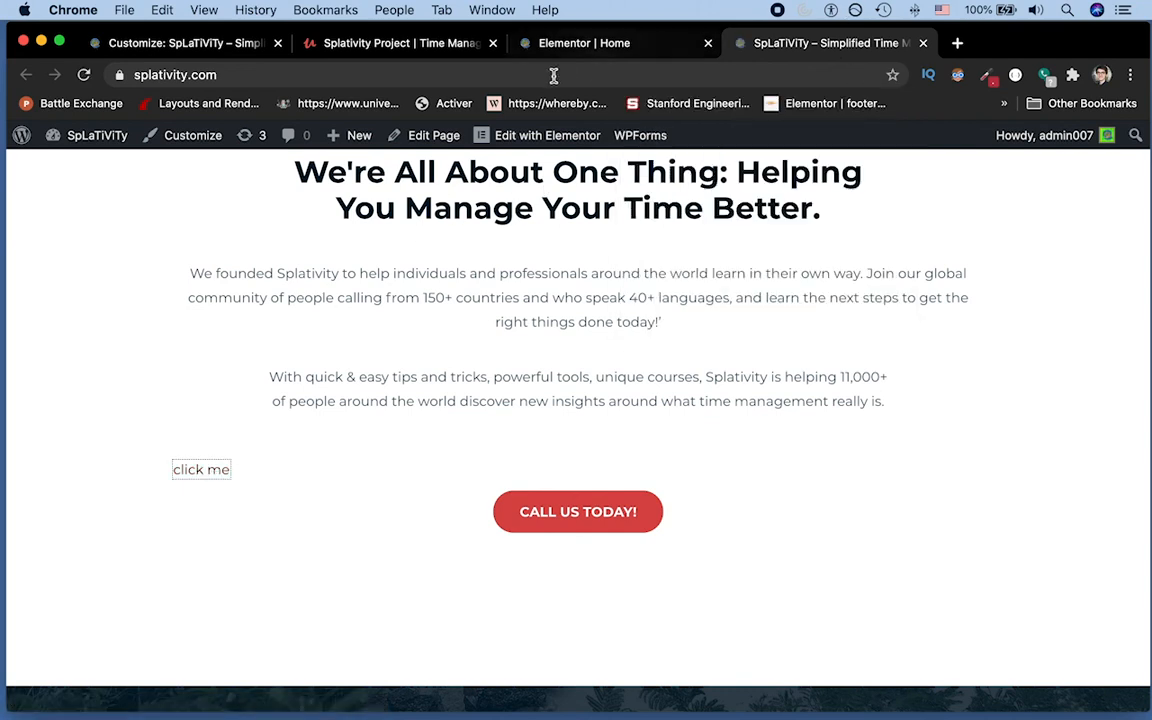
{"action": "left_click", "coordinate": [584, 43]}
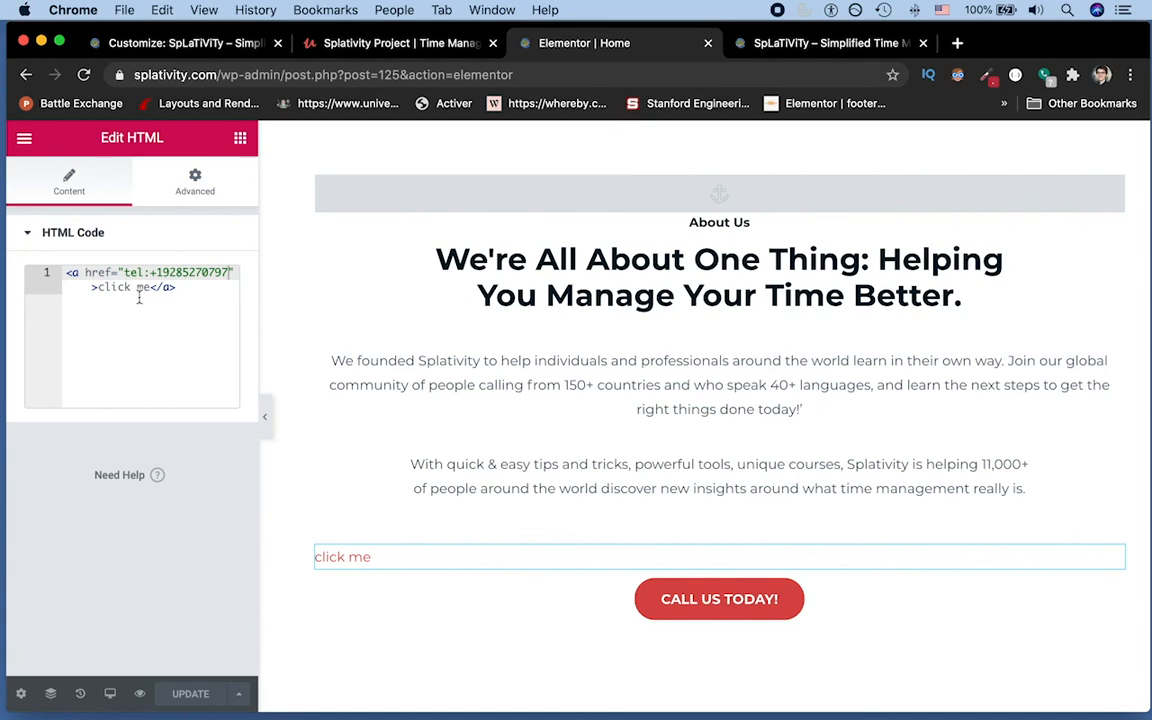
{"action": "left_click", "coordinate": [391, 561]}
Step: Delete the test 'click me' HTML widget and save the page with UPDATE
{"action": "right_click", "coordinate": [391, 563]}
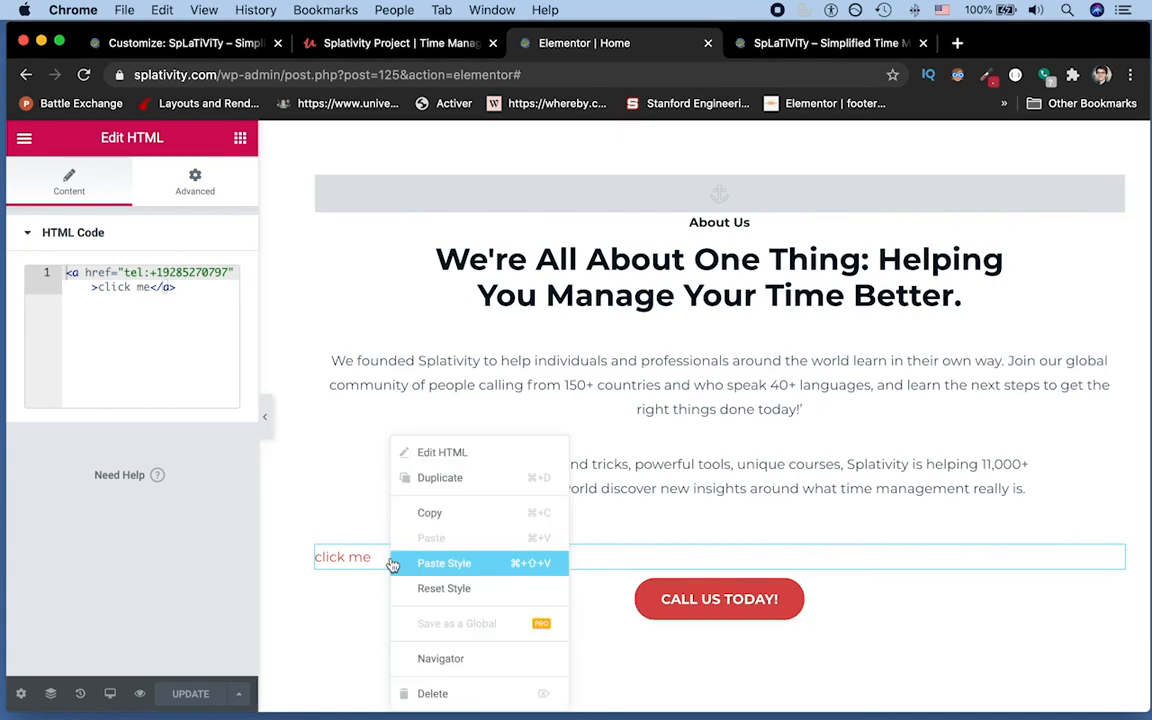
{"action": "left_click", "coordinate": [436, 693]}
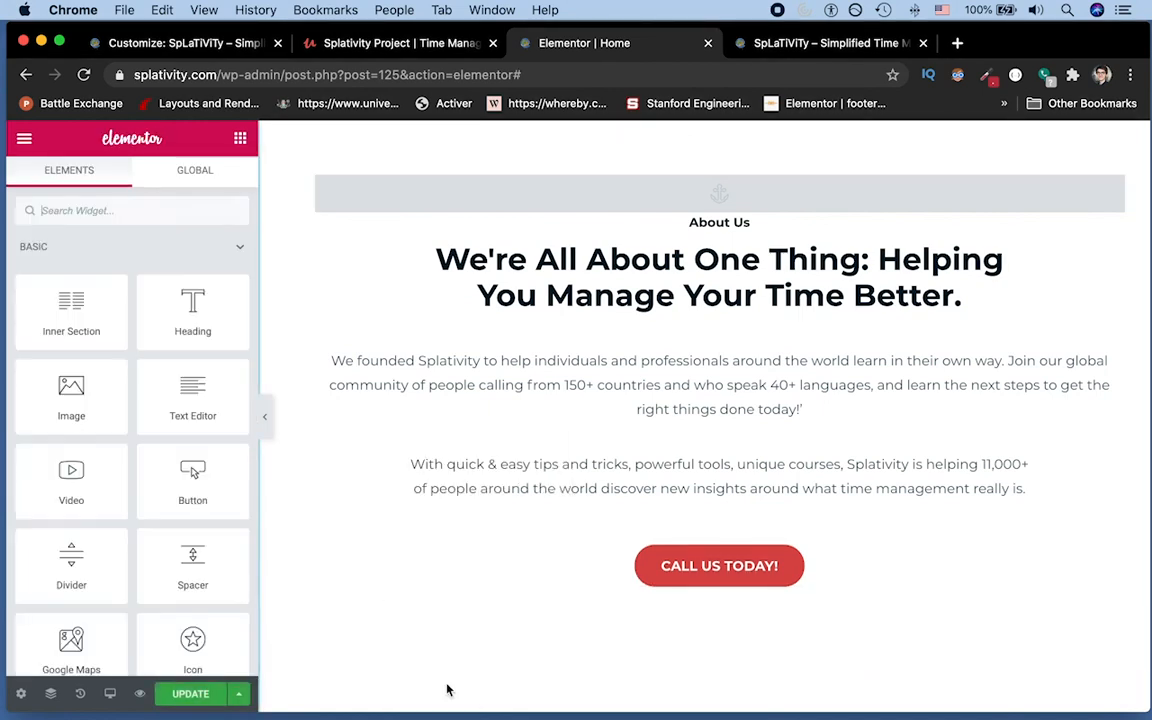
{"action": "left_click", "coordinate": [192, 693]}
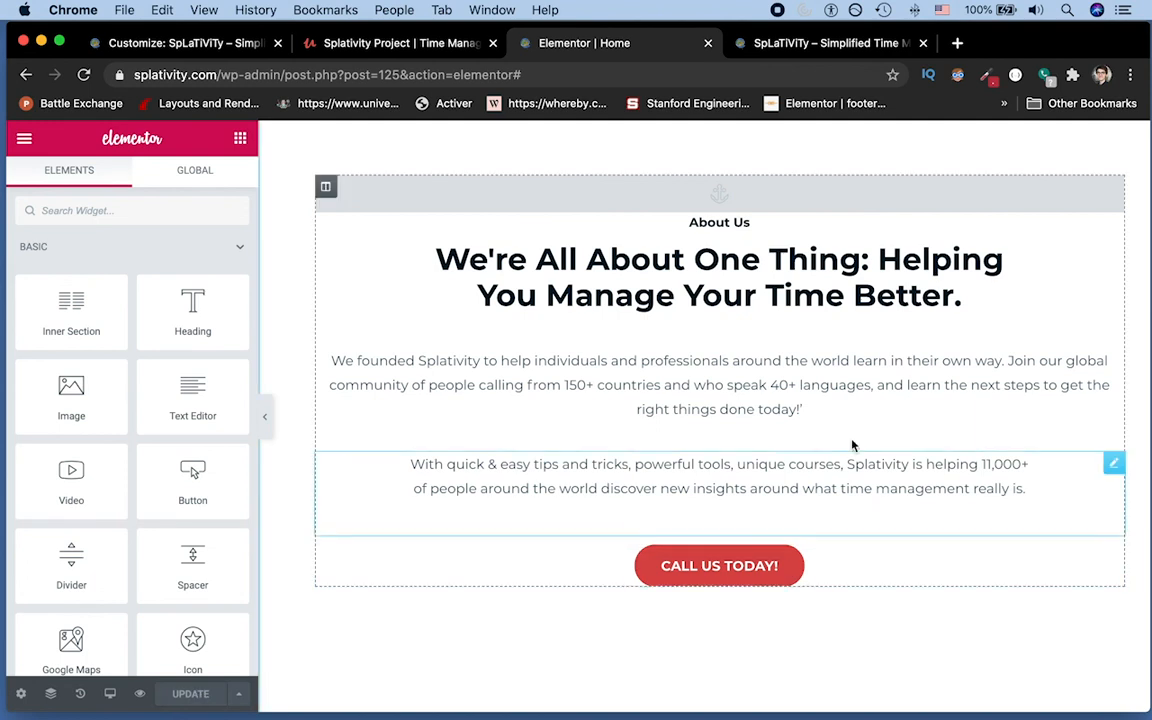
Step: Check the Call Us Today! button's link settings, then click it on the live site to trigger the call prompt
{"action": "left_click", "coordinate": [793, 568]}
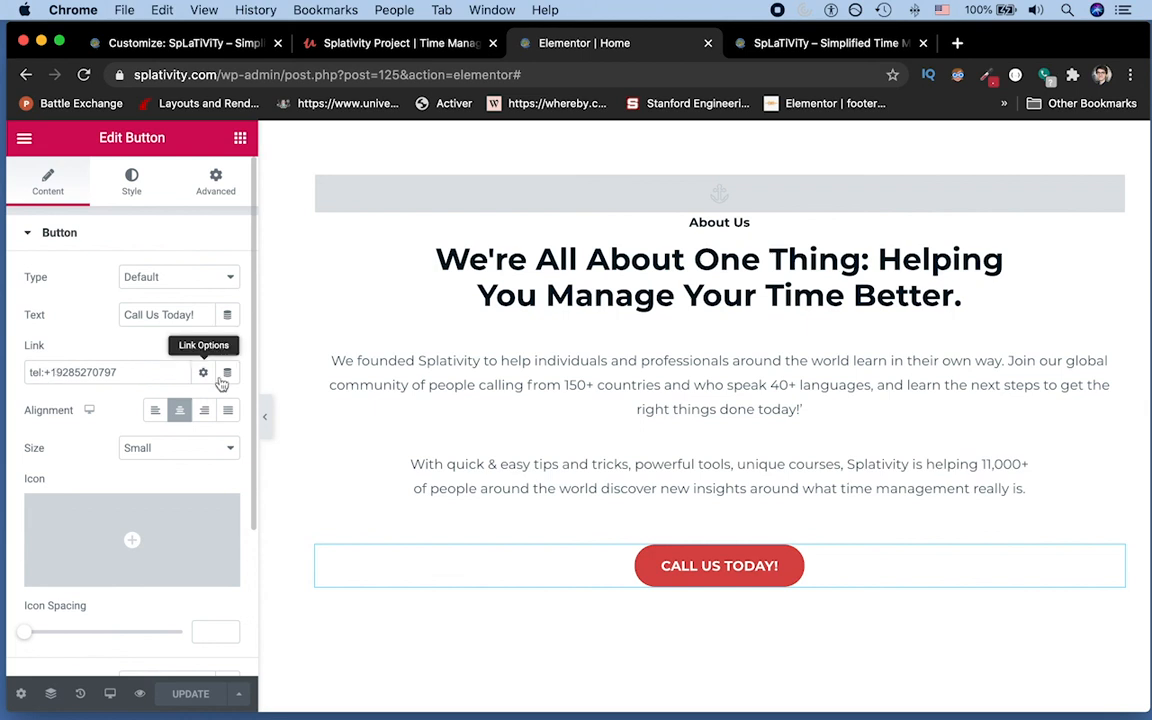
{"action": "left_click", "coordinate": [779, 44]}
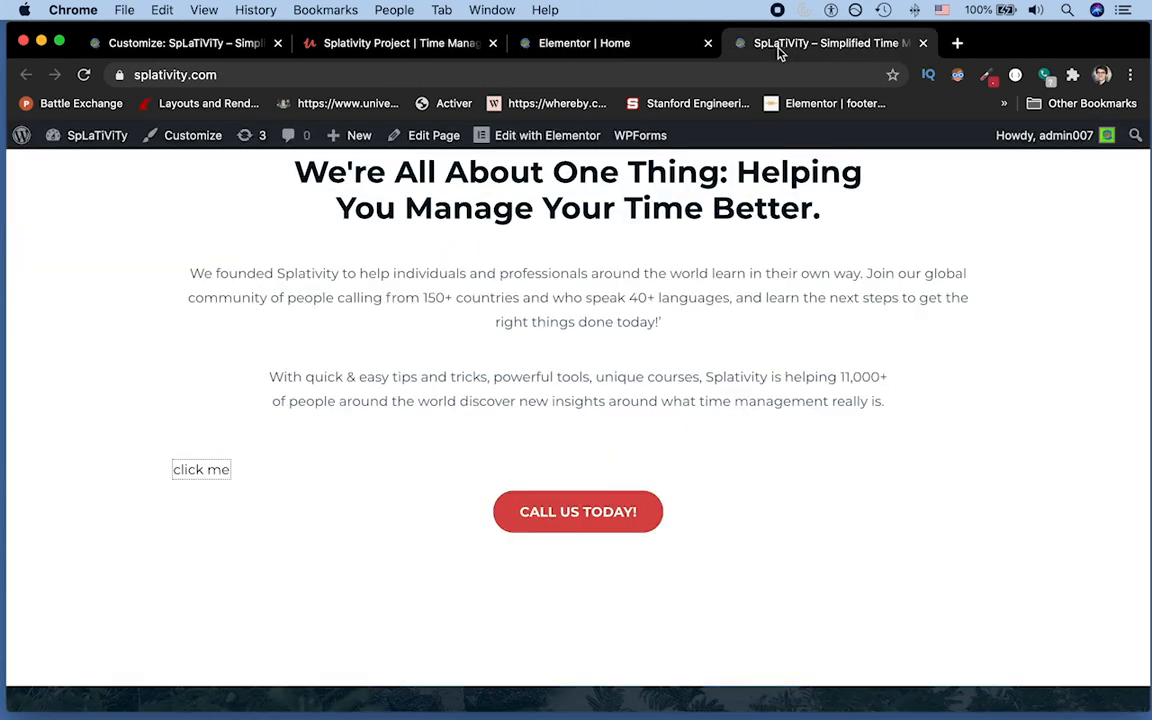
{"action": "left_click", "coordinate": [612, 509]}
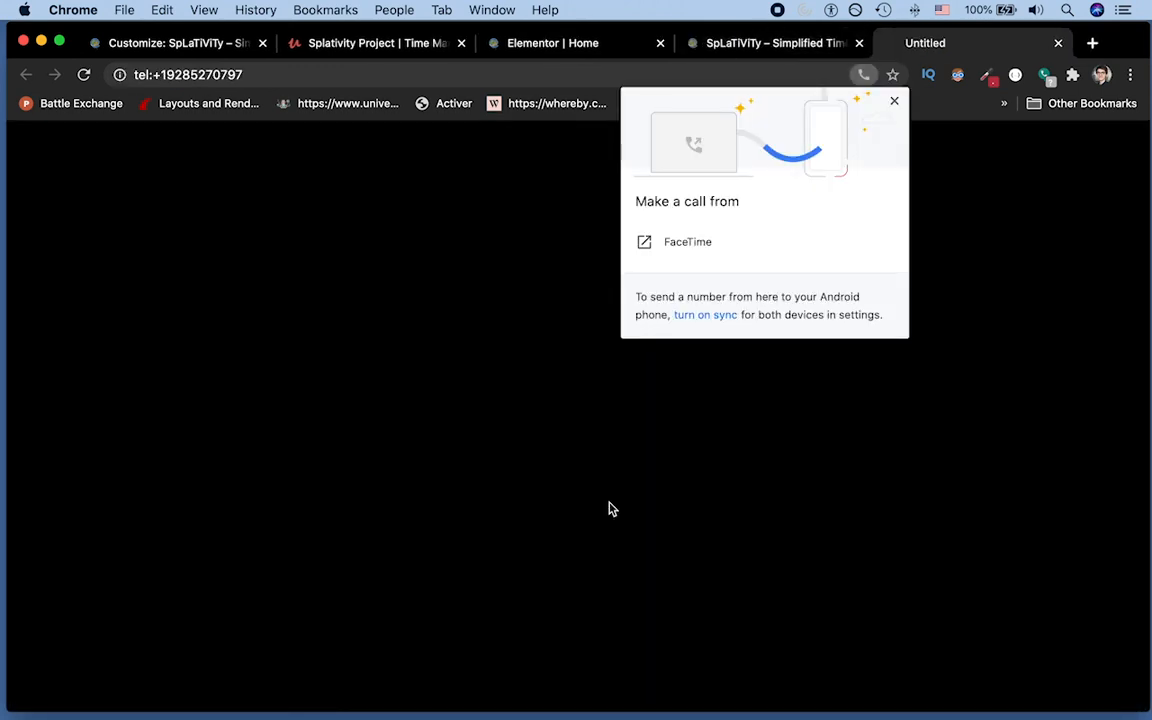